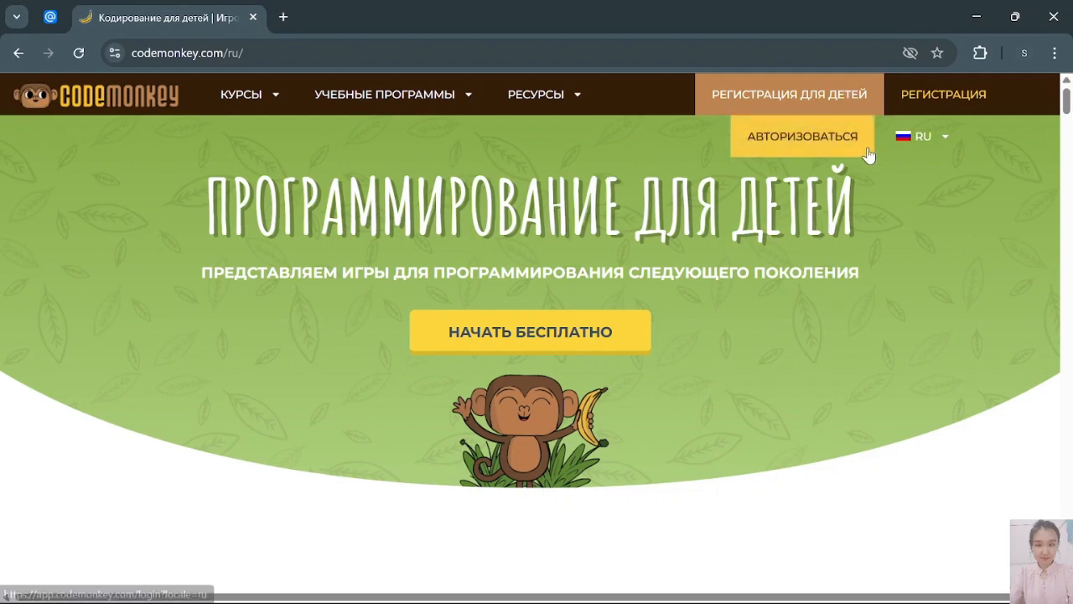
Step: Open the CodeMonkey sign-in page from the Russian homepage
left_click(763, 137)
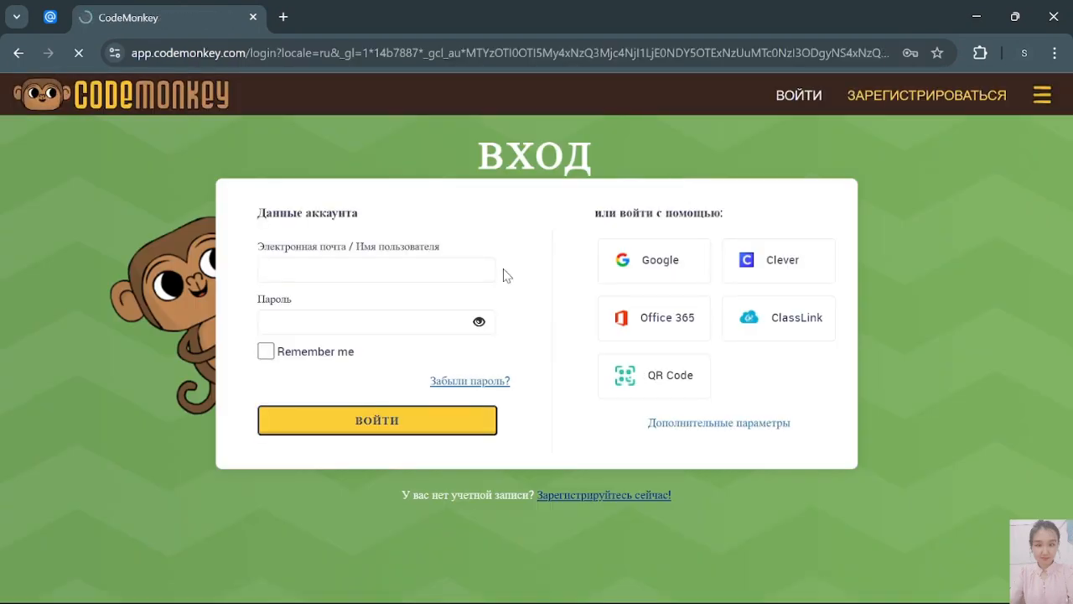
Step: Sign in with the saved teacher login, confirming with the Windows PIN
left_click(331, 264)
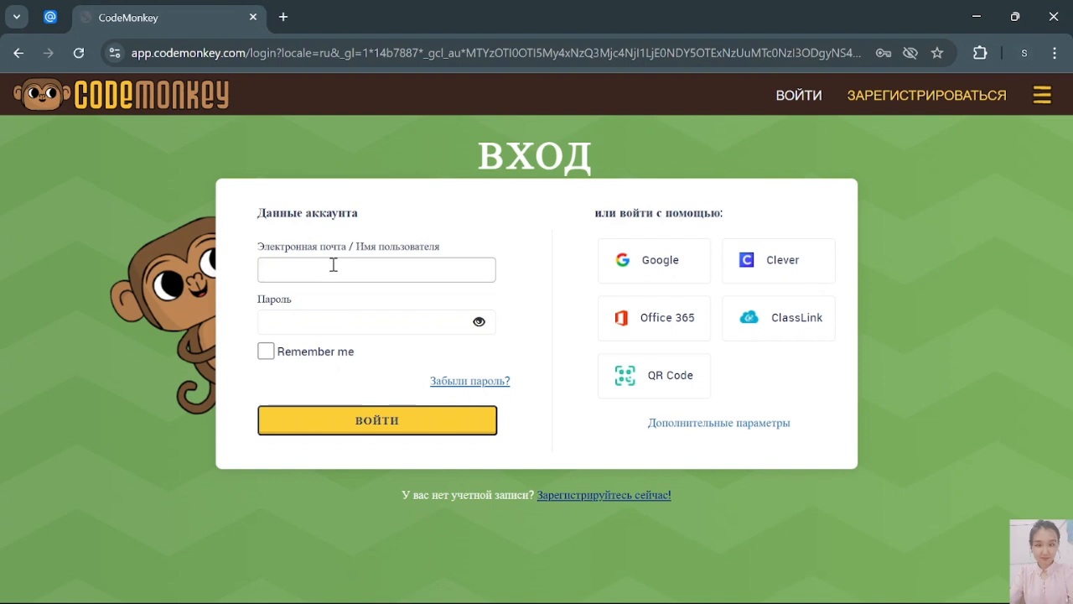
left_click(407, 368)
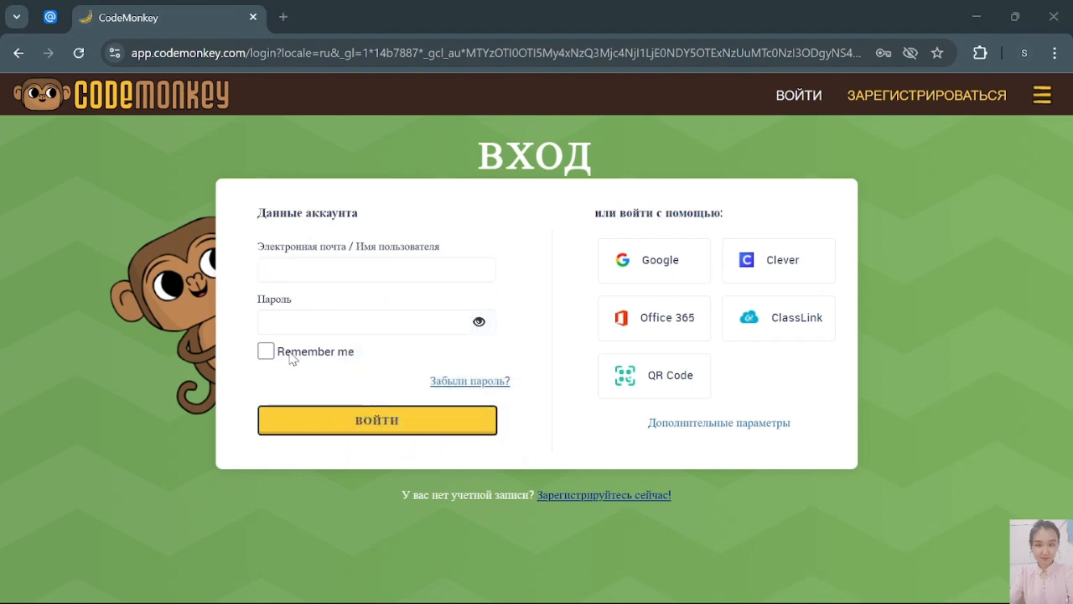
type("••••")
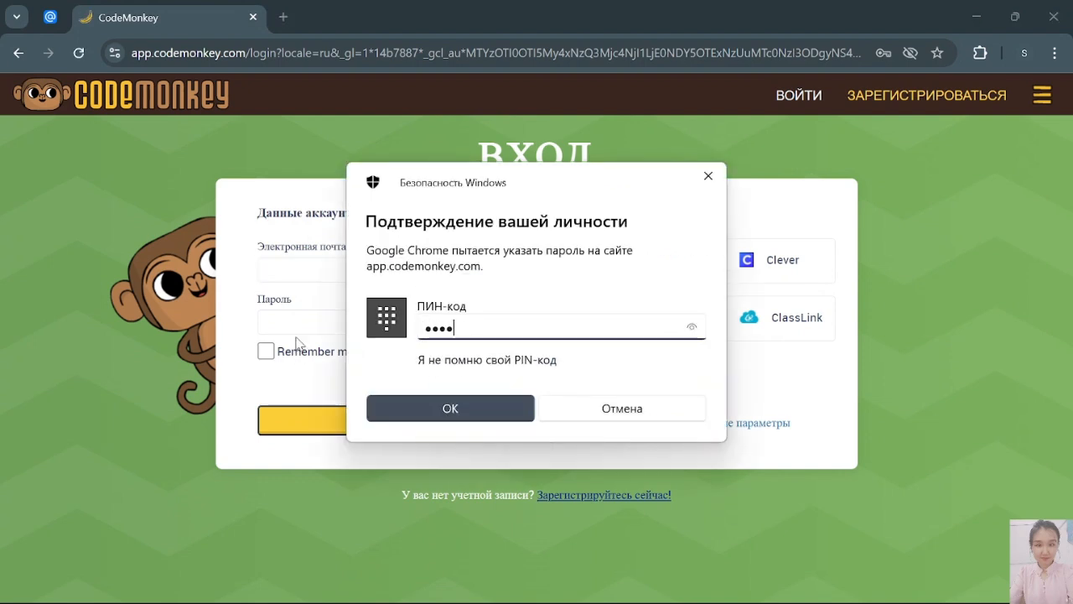
left_click(406, 419)
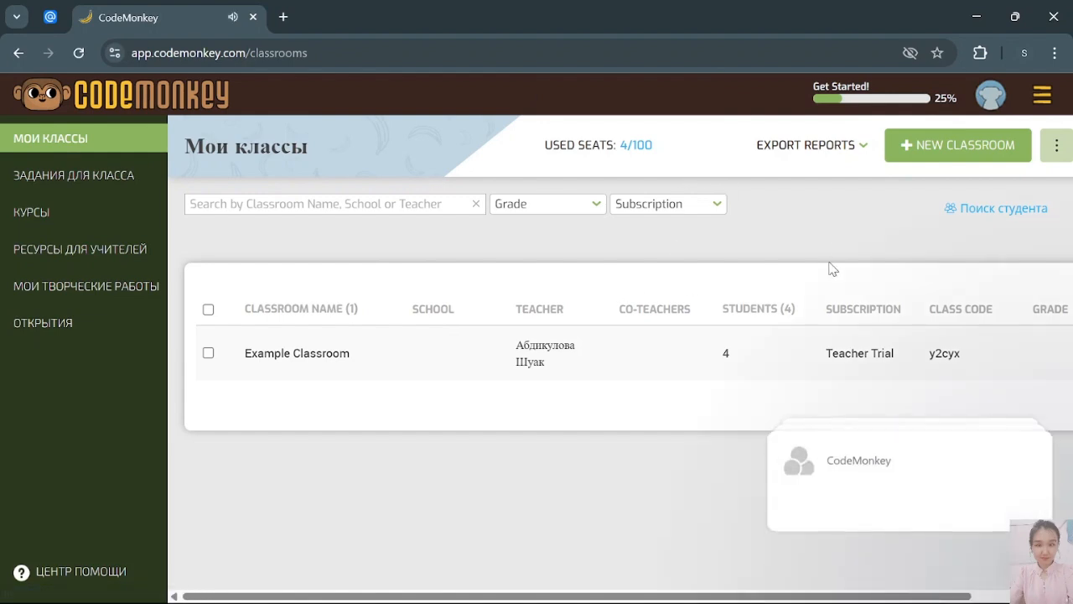
Step: Start a new classroom and name it 5-сынып
left_click(987, 157)
left_click(497, 302)
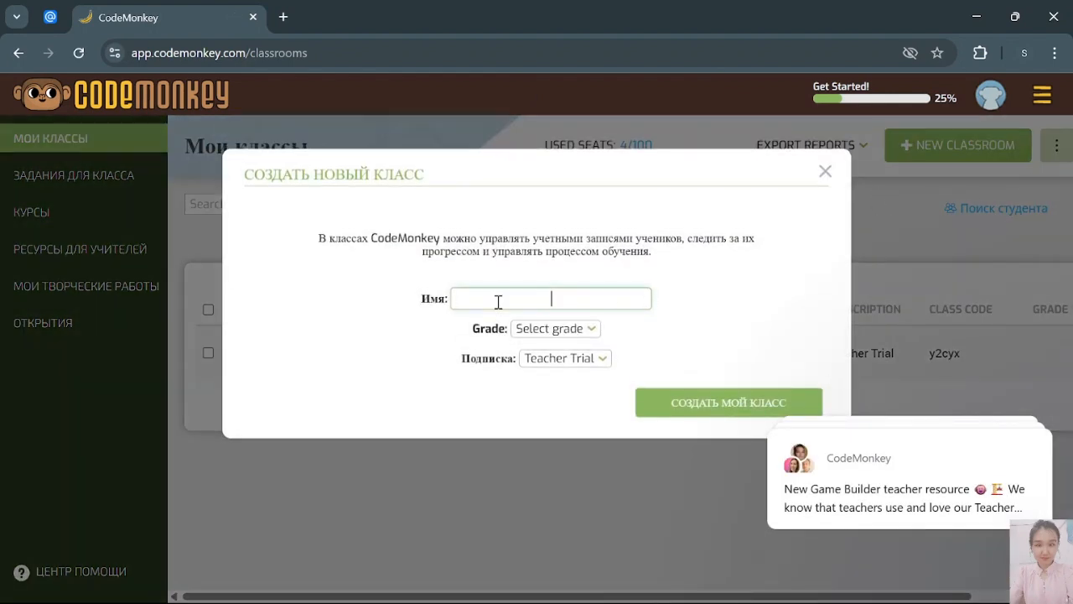
type("5-сынып ә")
key("BackSpace")
key("BackSpace")
Step: Set grade 5, keep Teacher Trial, create the classroom, and open the help messenger
left_click(532, 329)
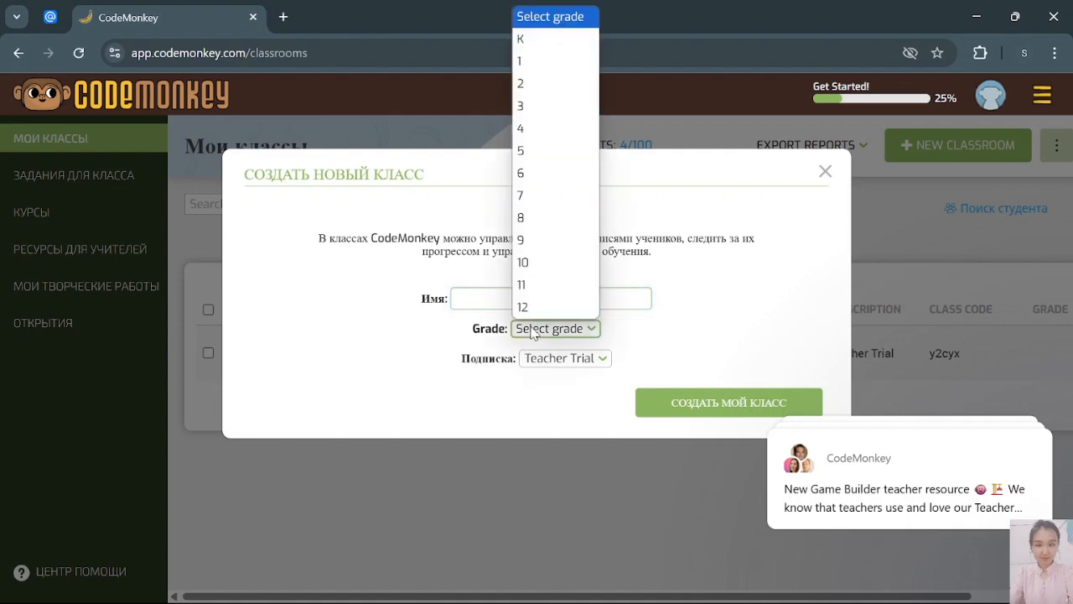
left_click(527, 155)
left_click(575, 361)
left_click(592, 373)
left_click(714, 403)
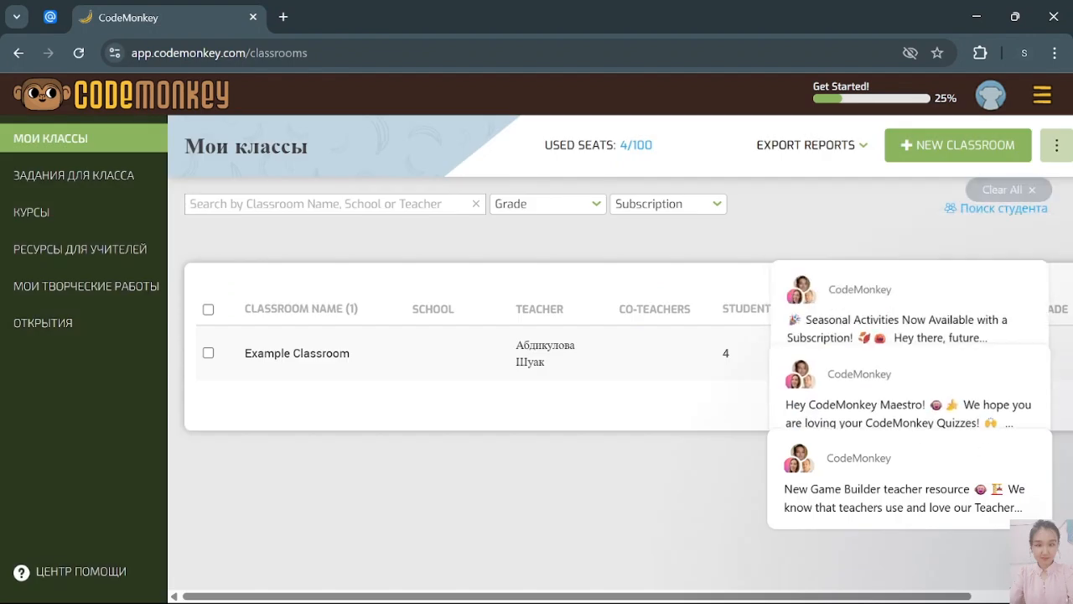
left_click(1034, 566)
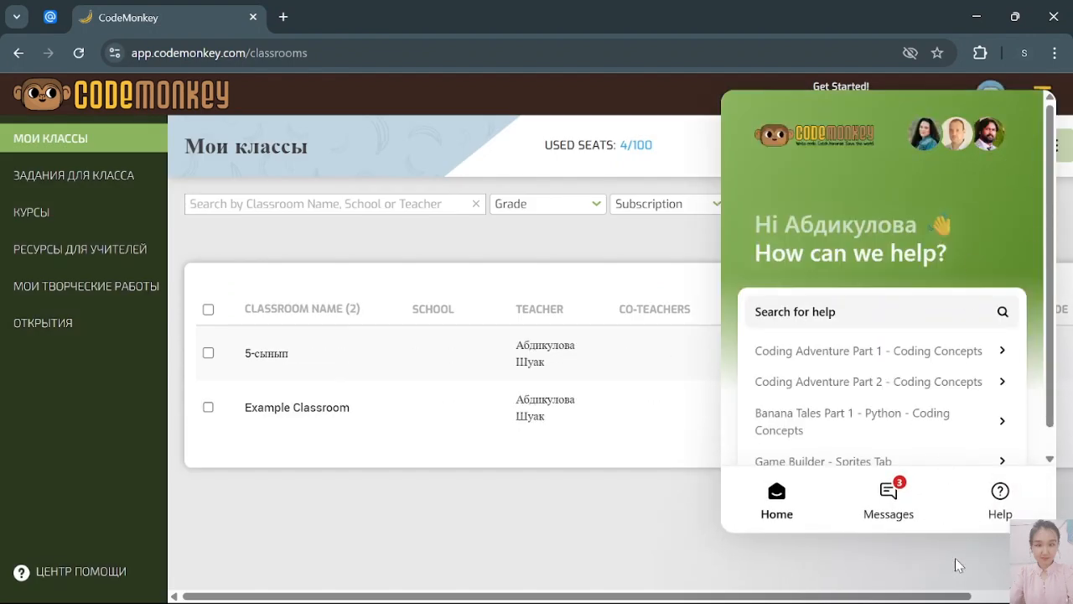
Step: Close the help messenger and clear all notification cards
left_click(1035, 566)
mouse_move(965, 468)
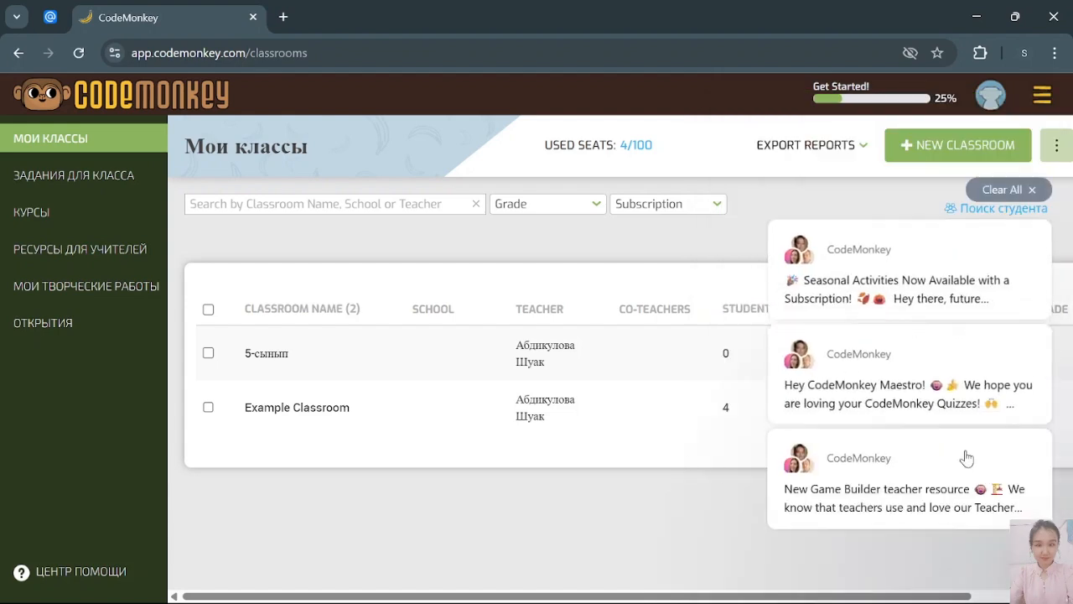
left_click(1024, 190)
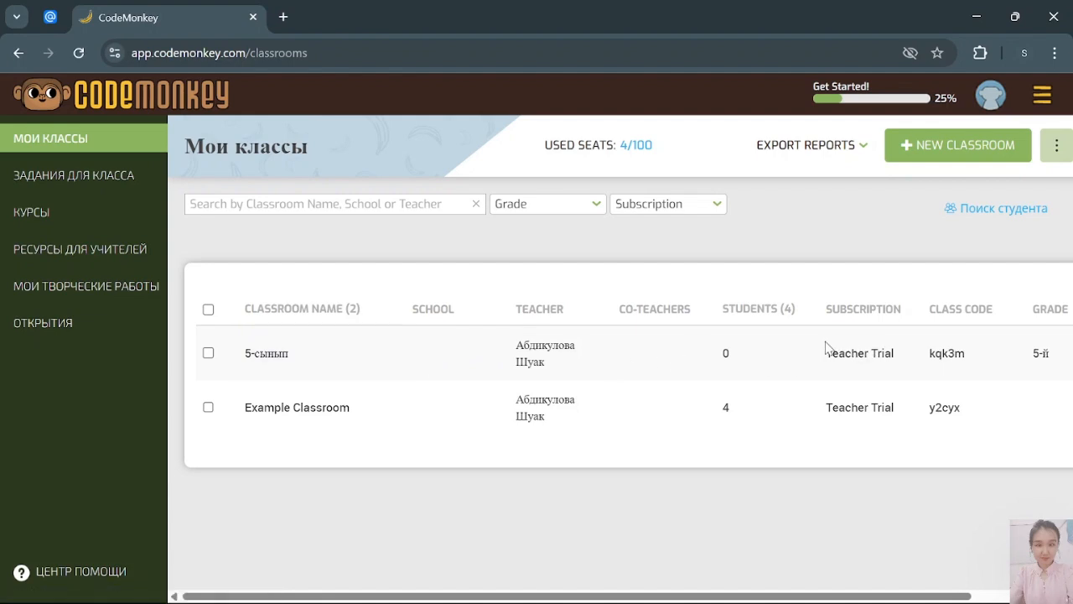
Step: Open 5-сынып, return to and reload the classrooms list, then select its class code
left_click(300, 352)
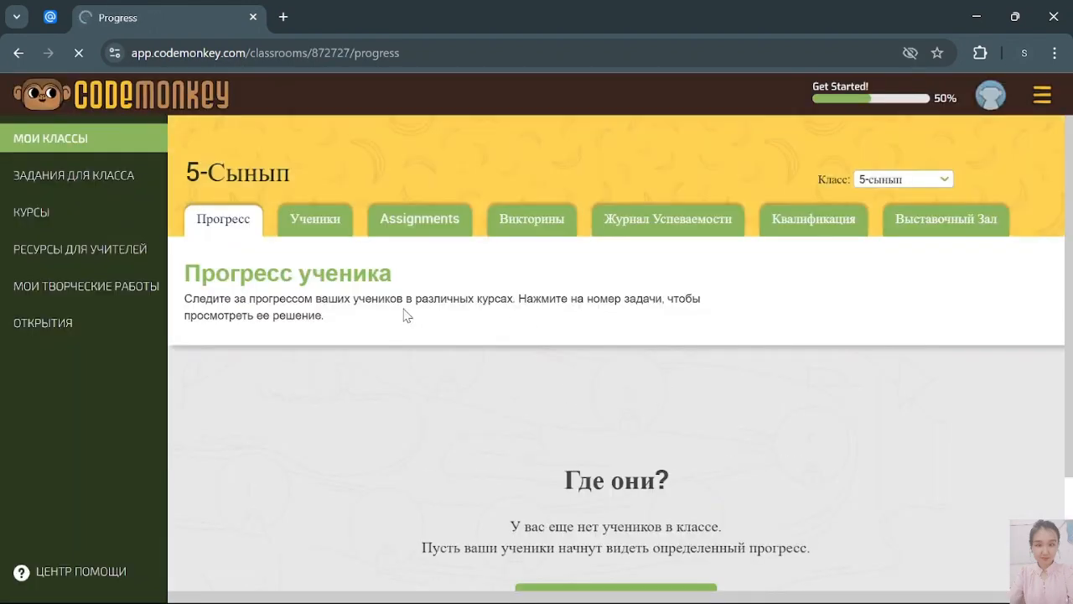
scroll(470, 302, "down", 2)
scroll(472, 303, "up", 2)
left_click(19, 53)
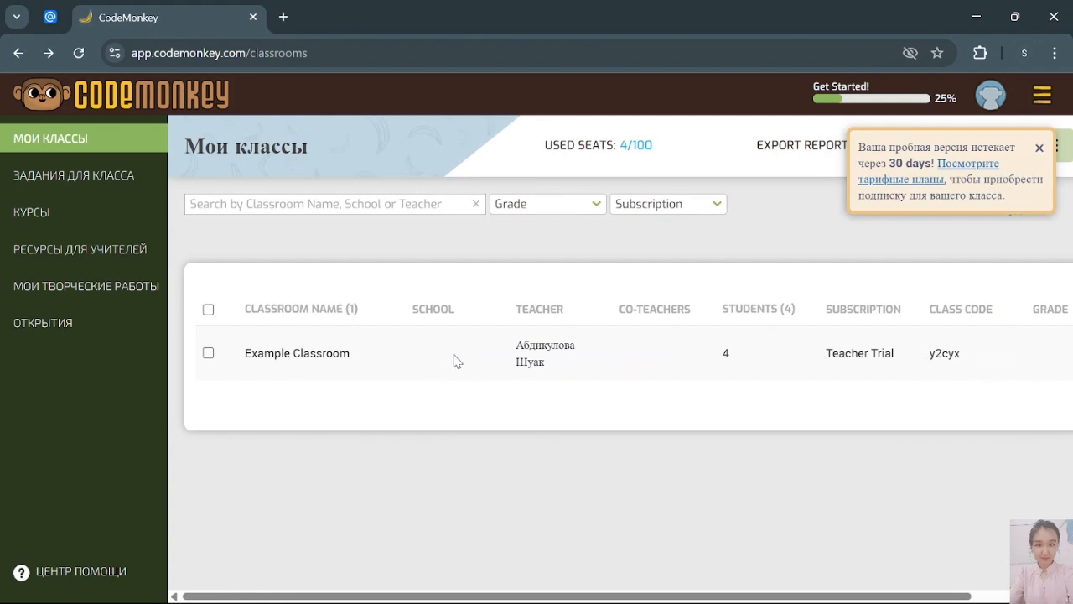
left_click(80, 52)
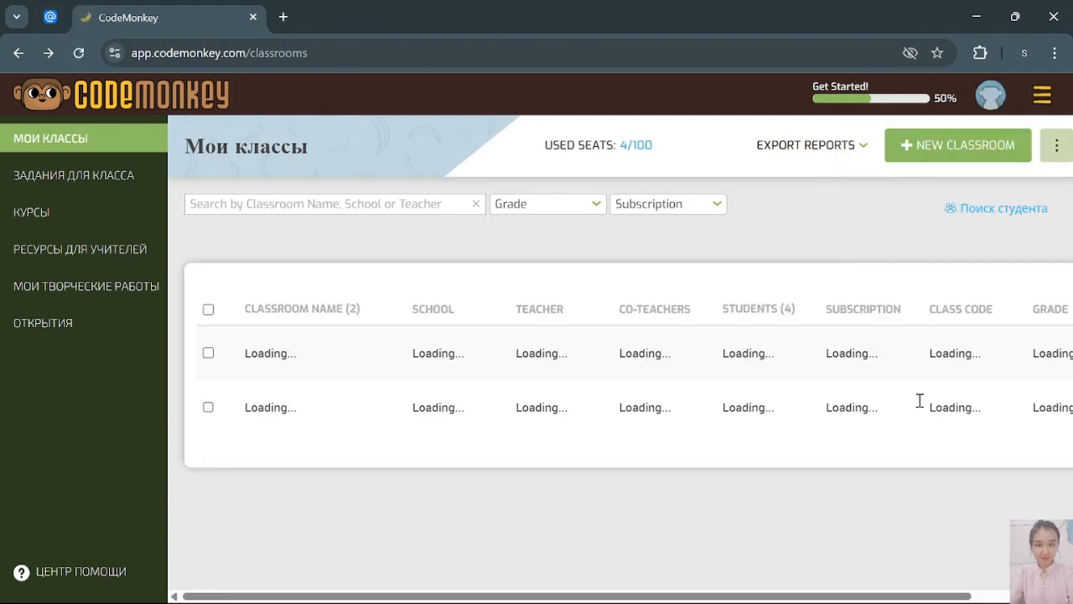
double_click(940, 356)
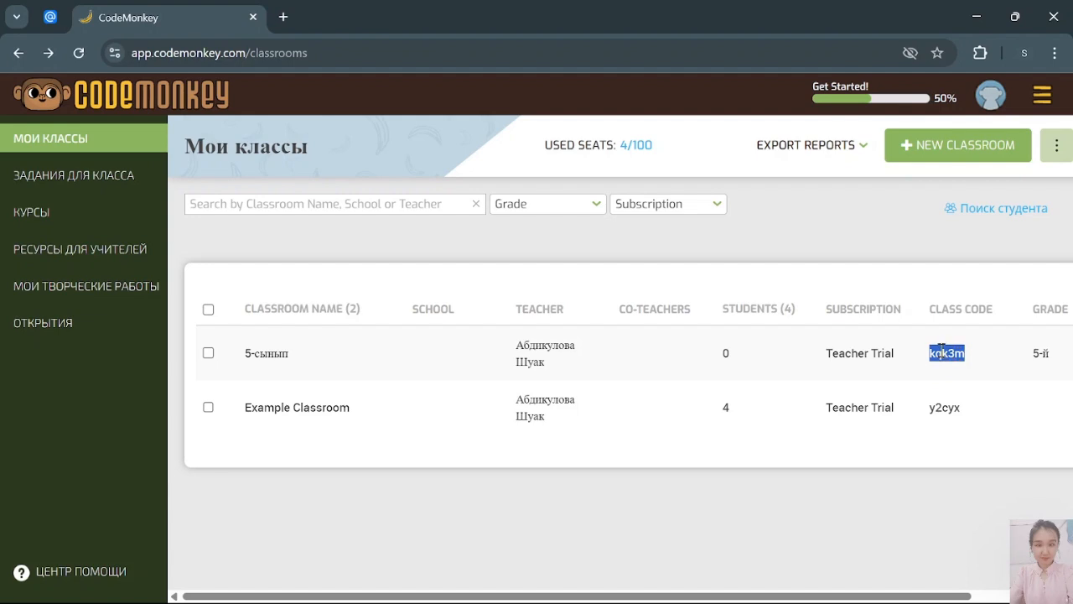
Step: Open 5-сынып and reach its empty Ученики list via СОЗДАТЬ АККАУНТ УЧЕНИКА
left_click(368, 358)
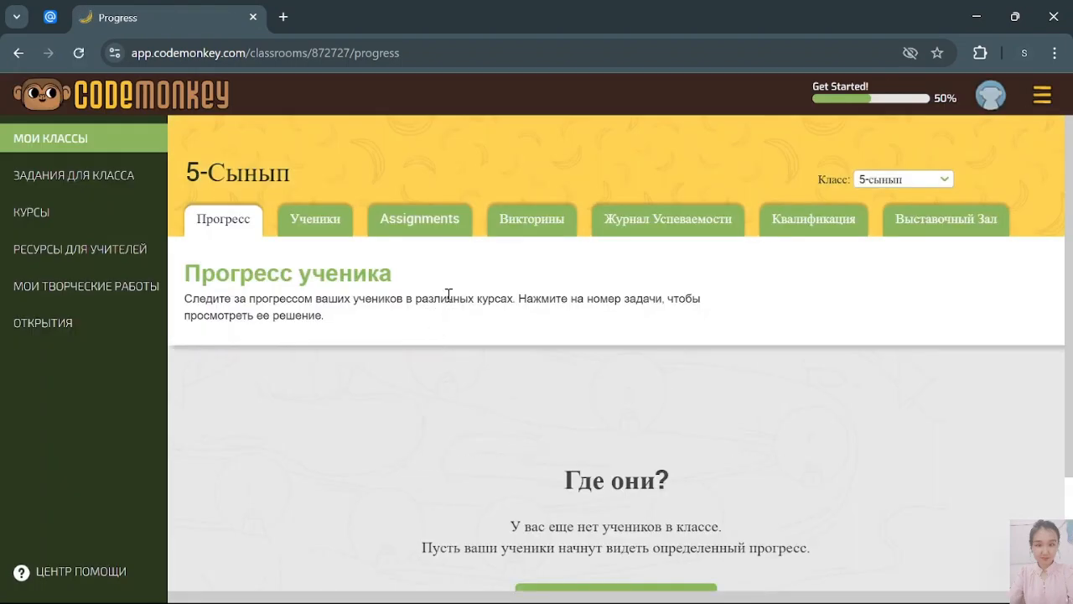
scroll(453, 294, "down", 2)
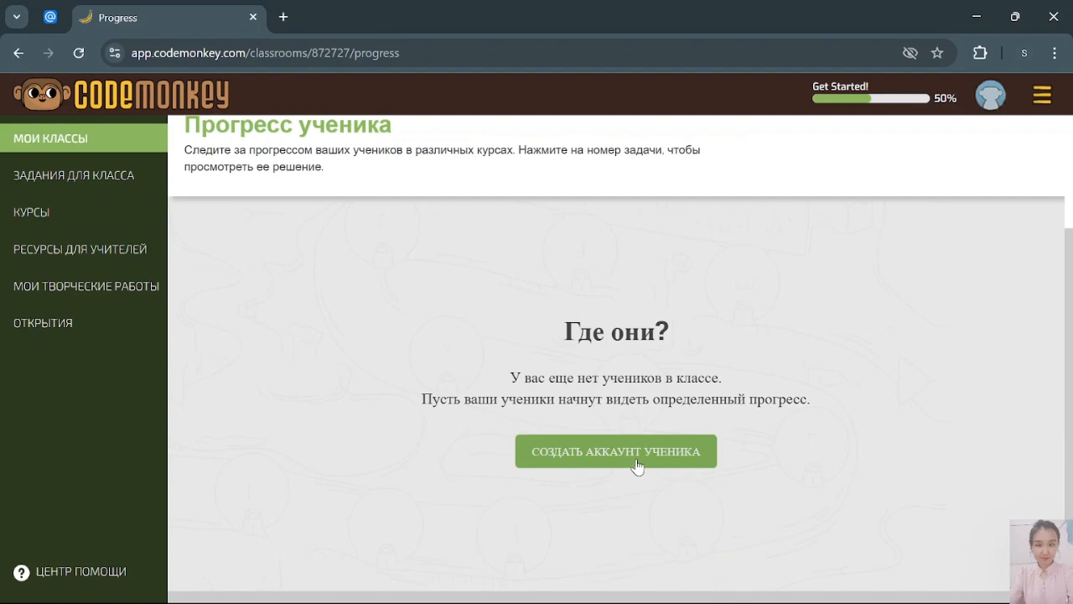
left_click(636, 461)
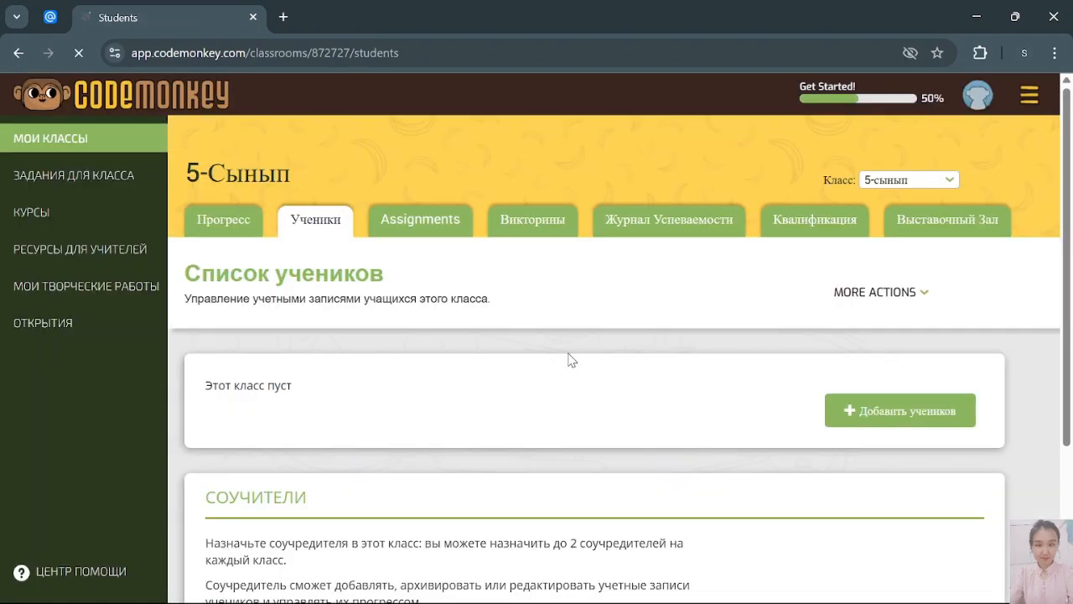
left_click(15, 52)
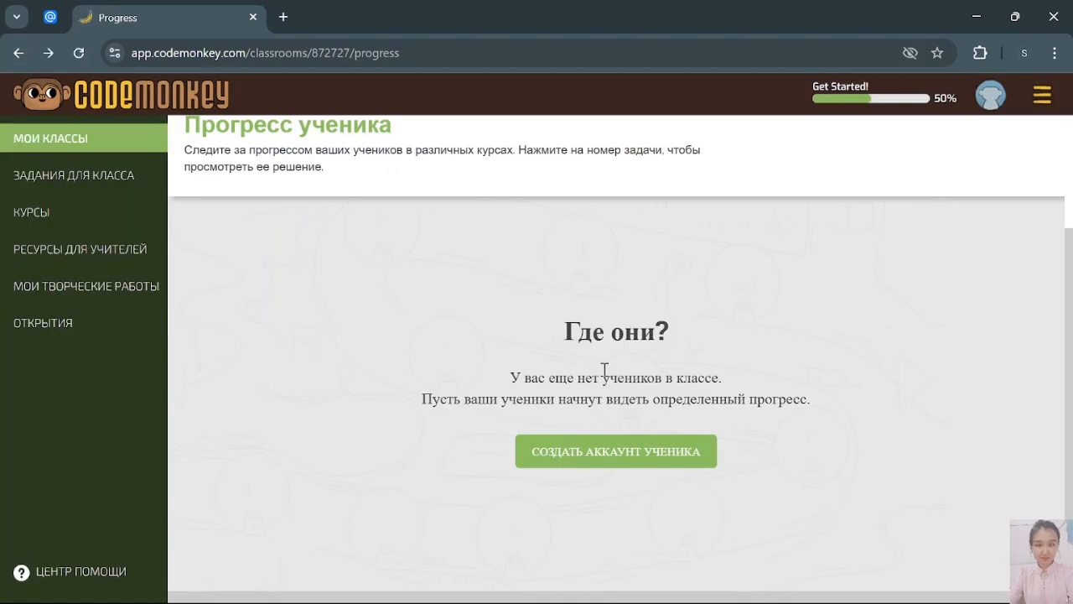
left_click(648, 458)
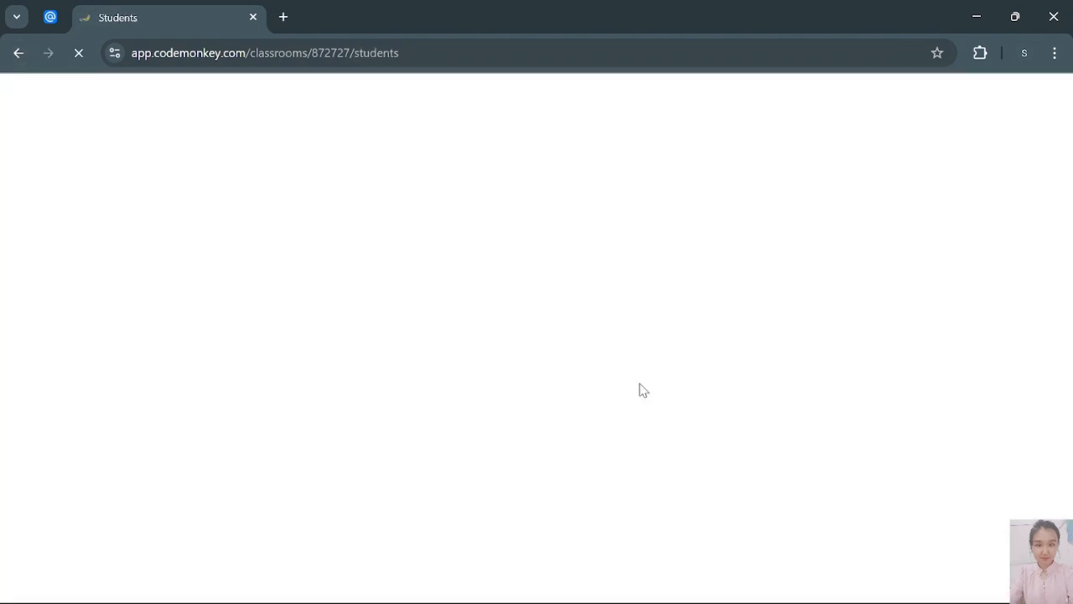
scroll(466, 366, "down", 1)
scroll(482, 367, "down", 1)
scroll(609, 366, "up", 2)
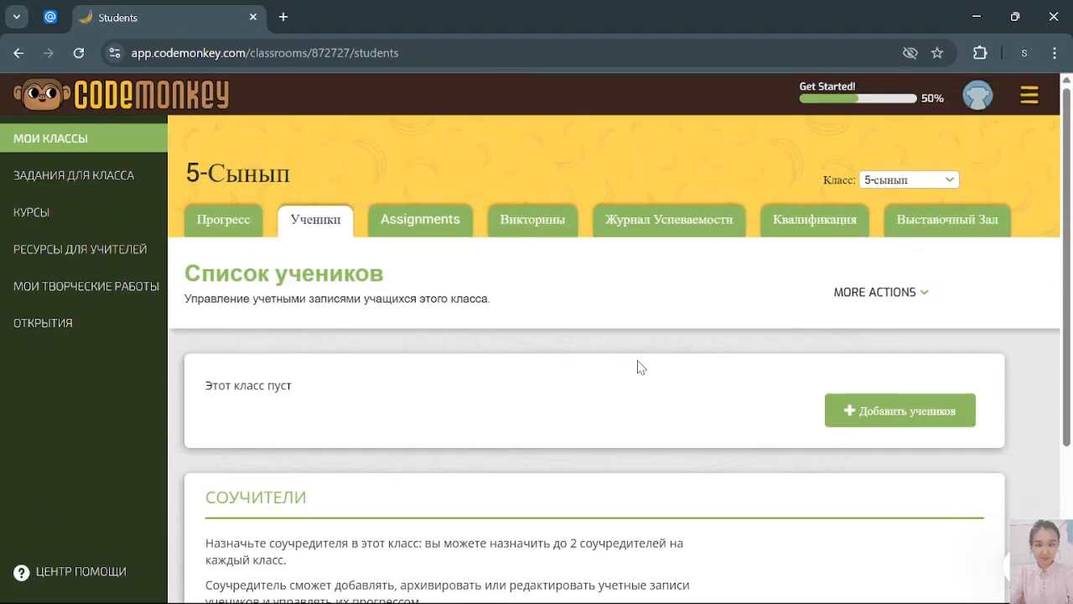
scroll(449, 420, "down", 2)
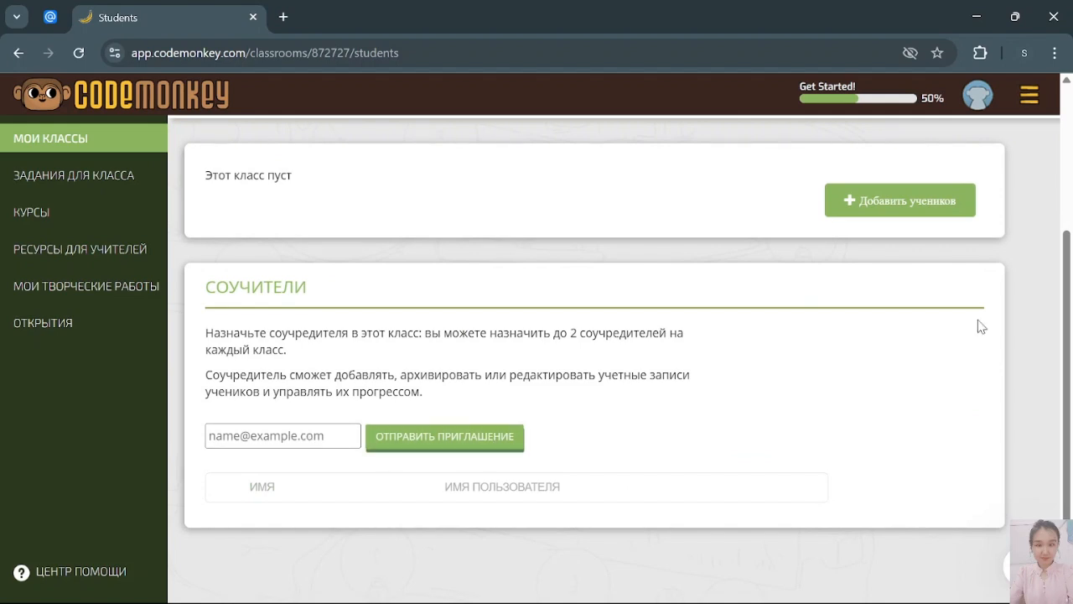
scroll(923, 324, "up", 3)
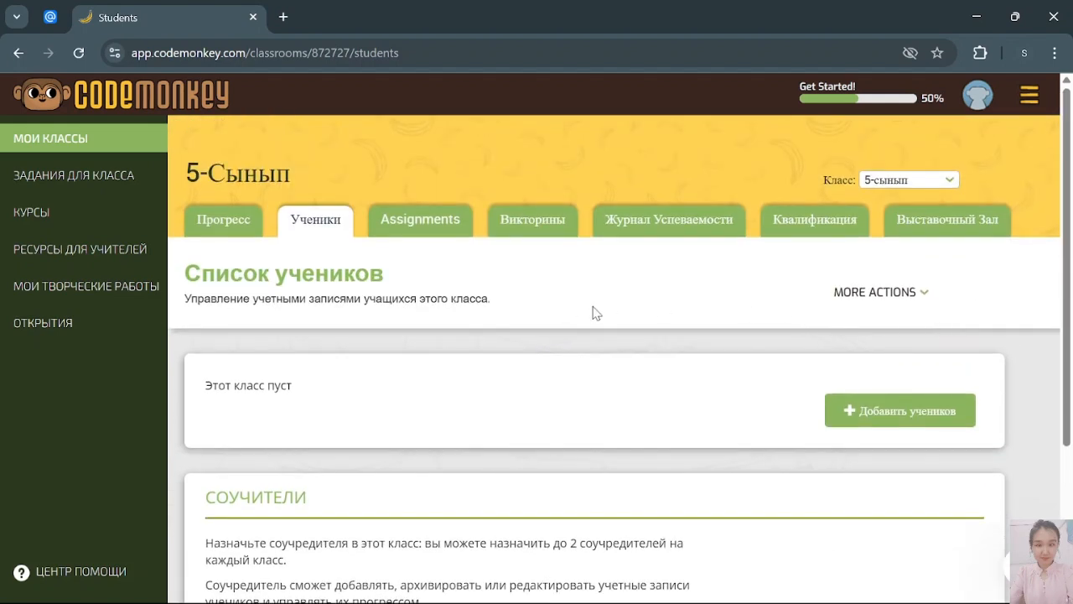
Step: Choose Добавить учеников > Одиночный аккаунт and enter the student's display name and username
left_click(847, 409)
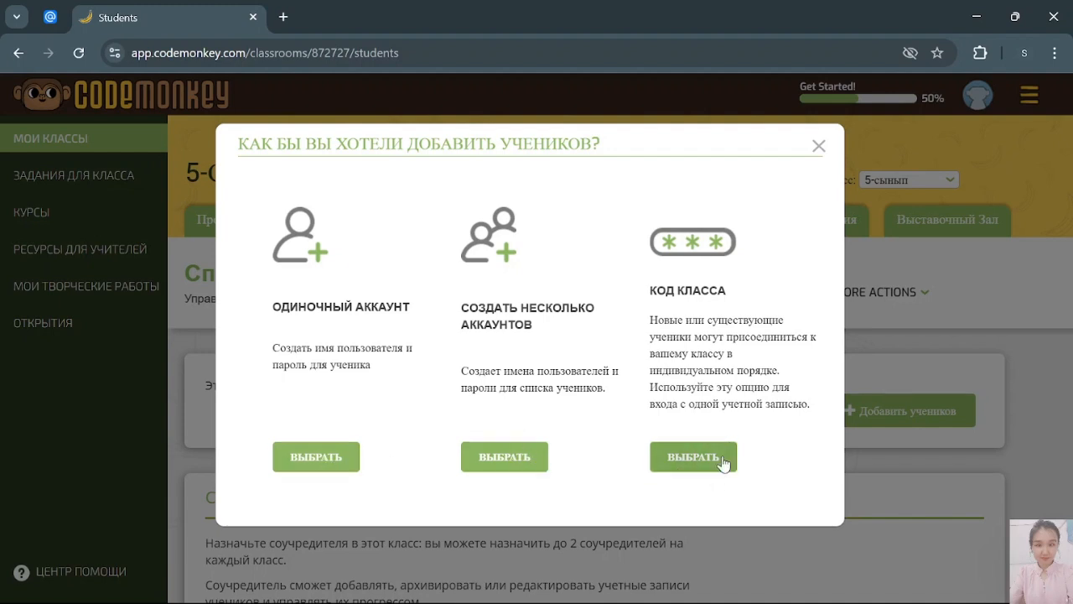
left_click(315, 456)
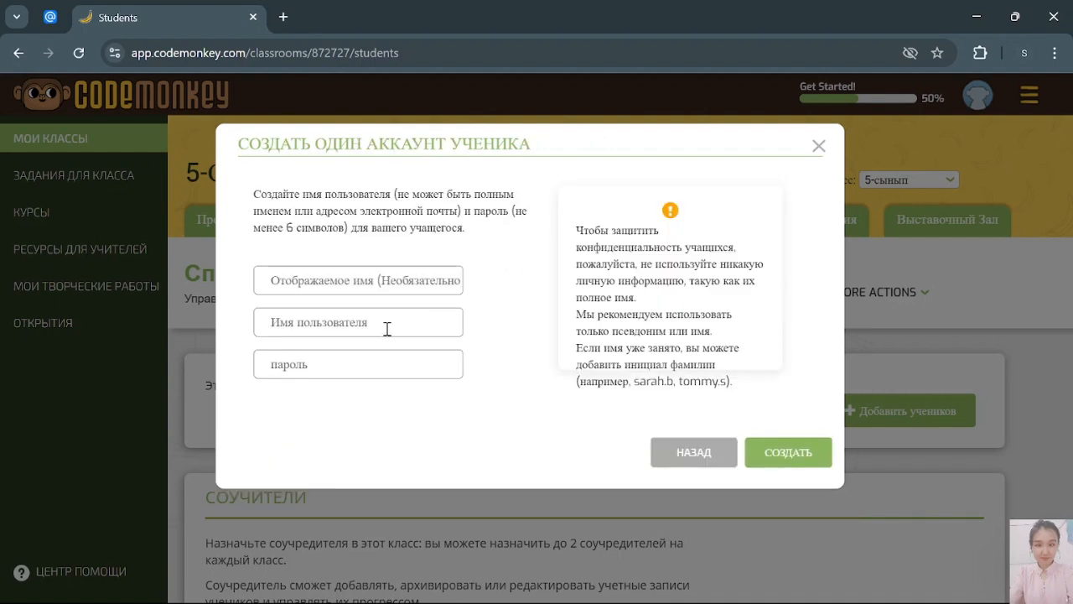
left_click(289, 280)
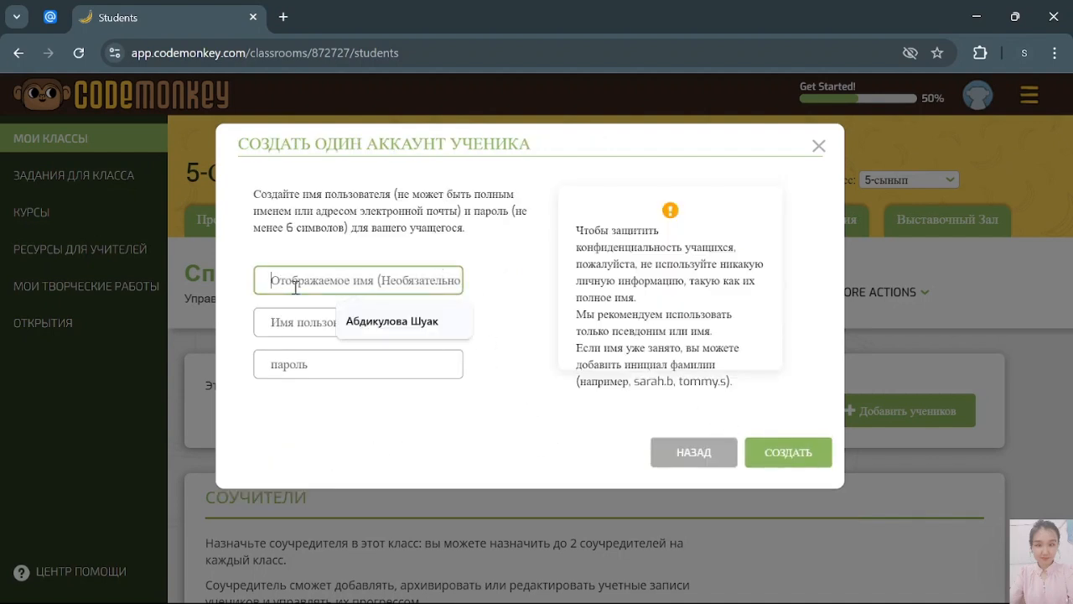
type("Диана")
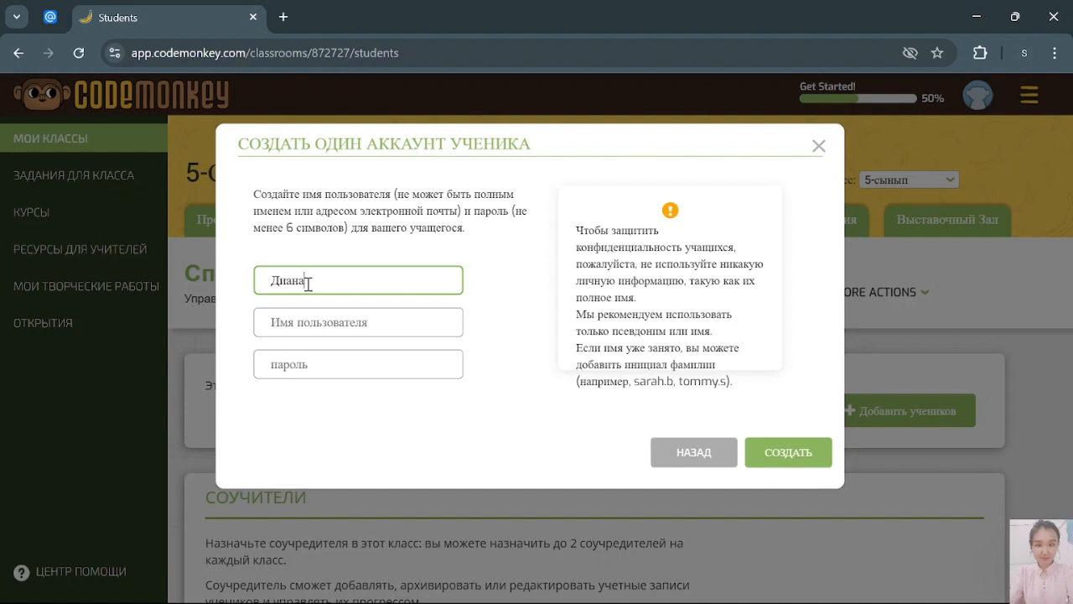
type("Ра")
type("д")
left_click(316, 317)
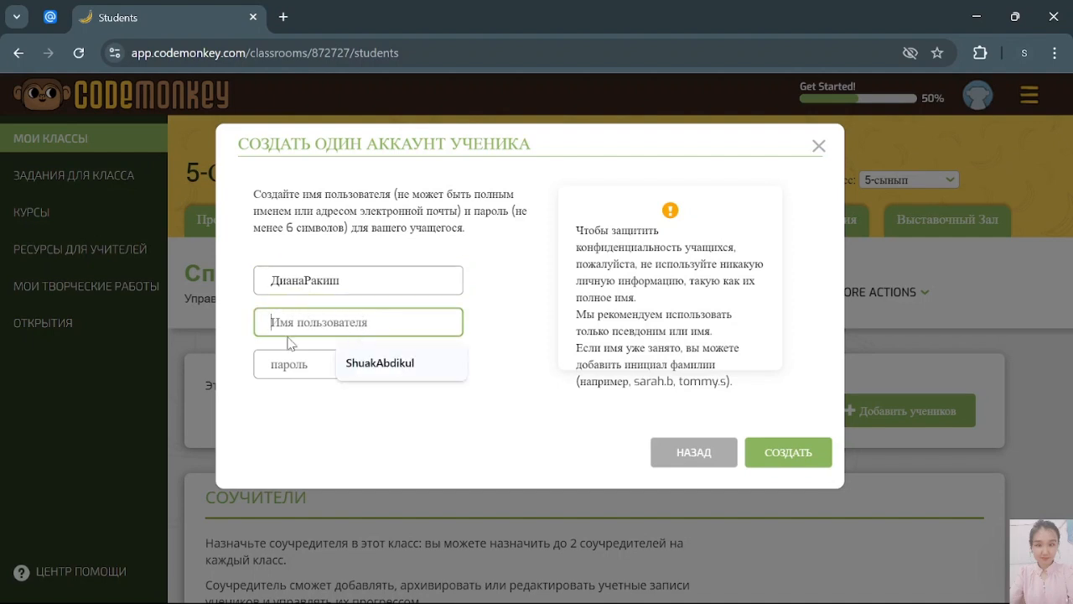
type("Диана")
Step: Enter the student's password and create the account after revising the duplicate username
left_click(373, 367)
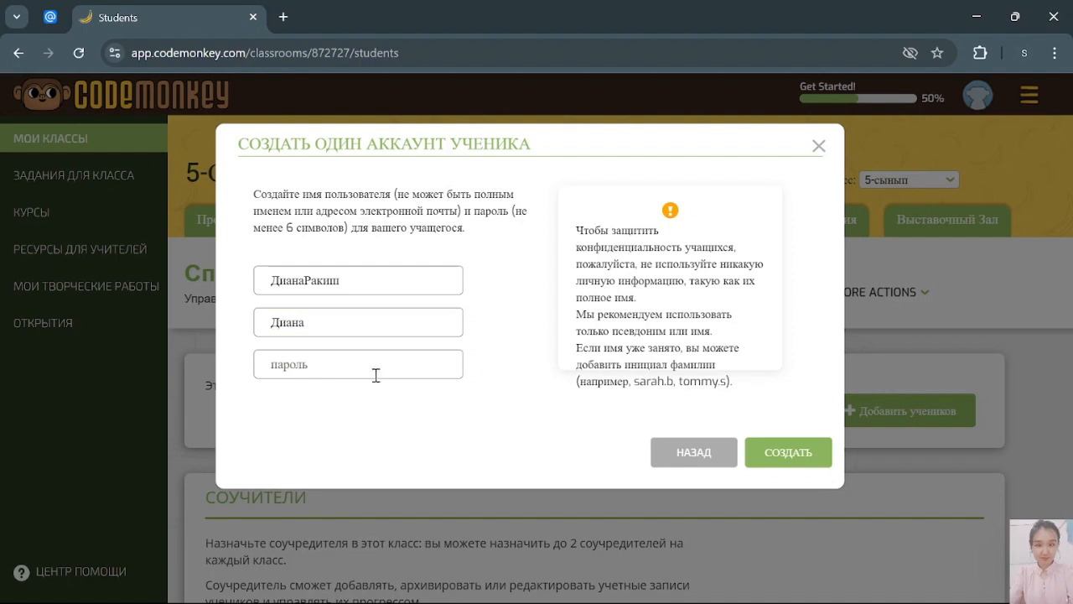
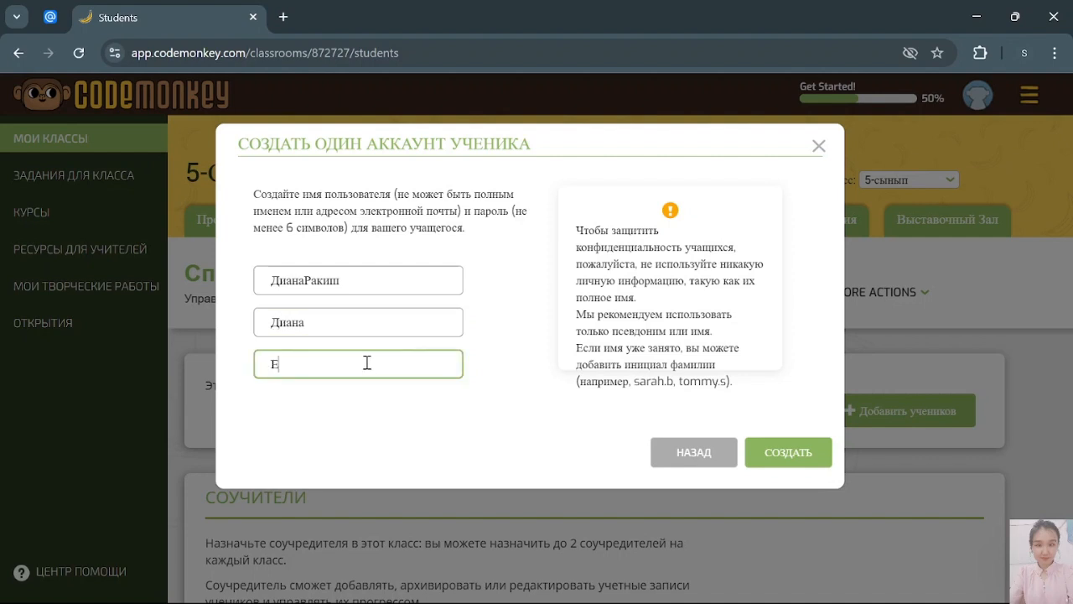
key("BackSpace")
key("BackSpace")
left_click(778, 453)
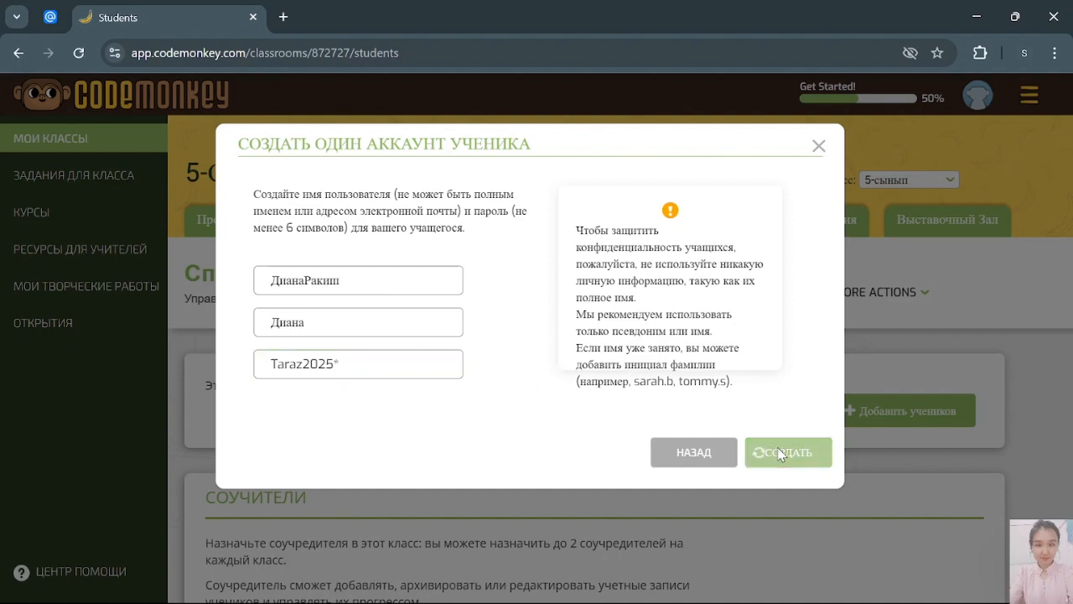
left_click(357, 325)
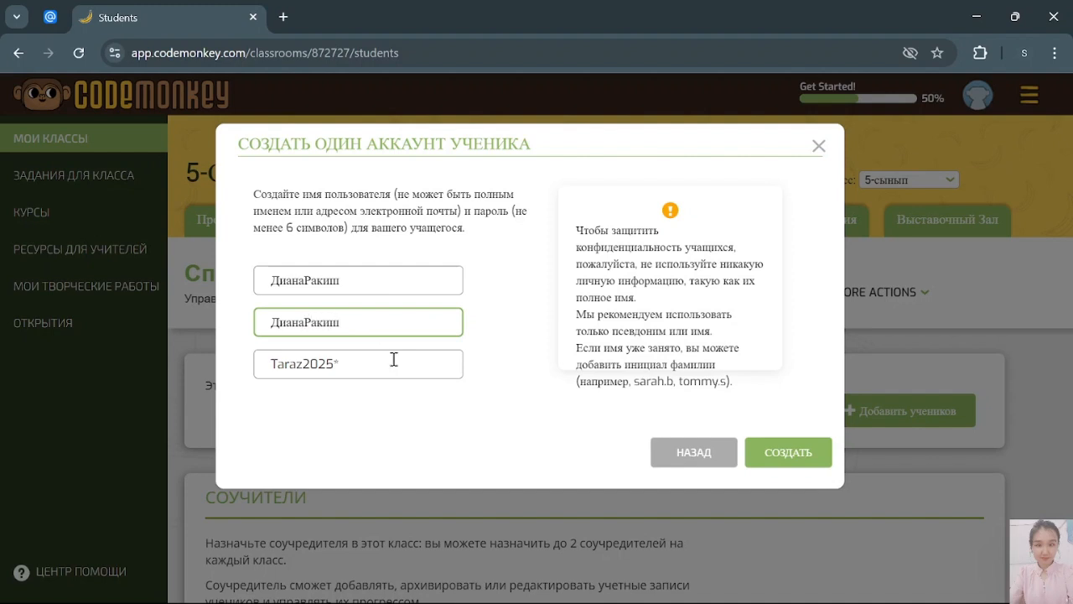
left_click(791, 450)
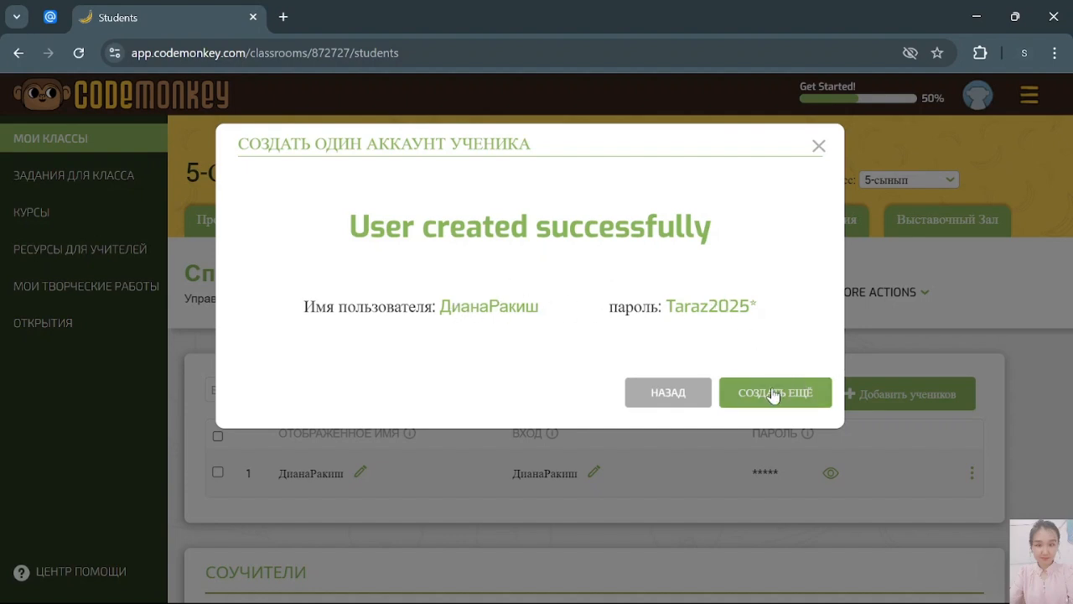
Step: Close the confirmation, choose Создать несколько аккаунтов, and download the sample CSV file
left_click(819, 147)
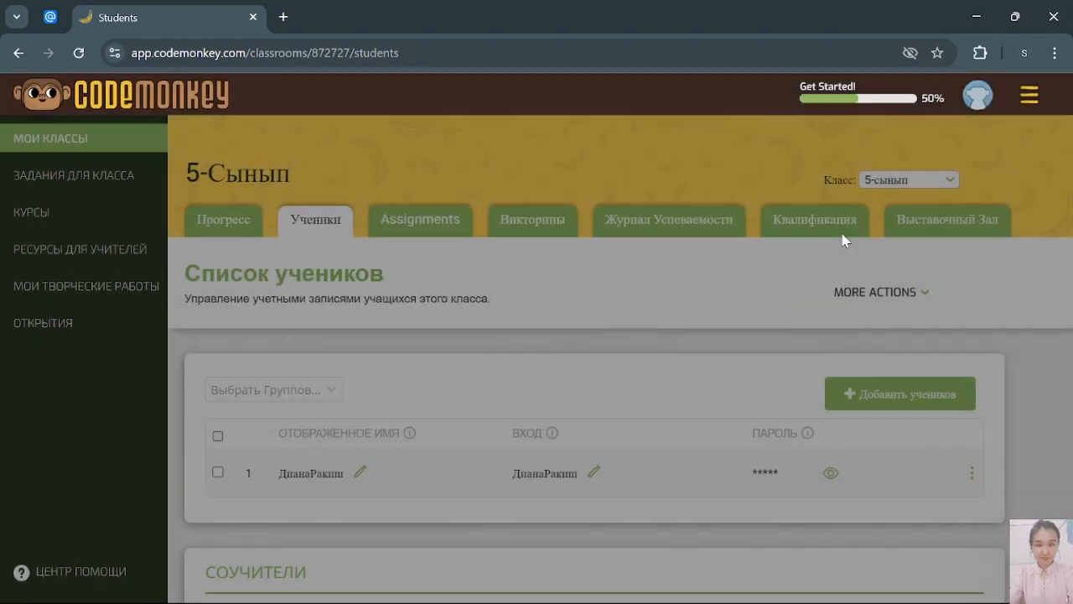
left_click(863, 387)
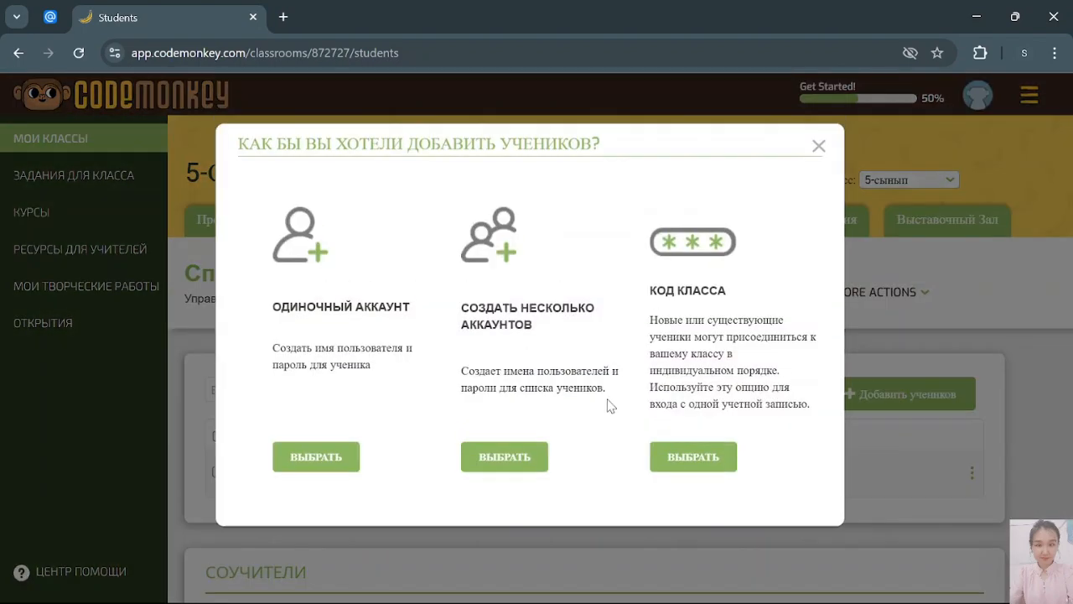
left_click(507, 452)
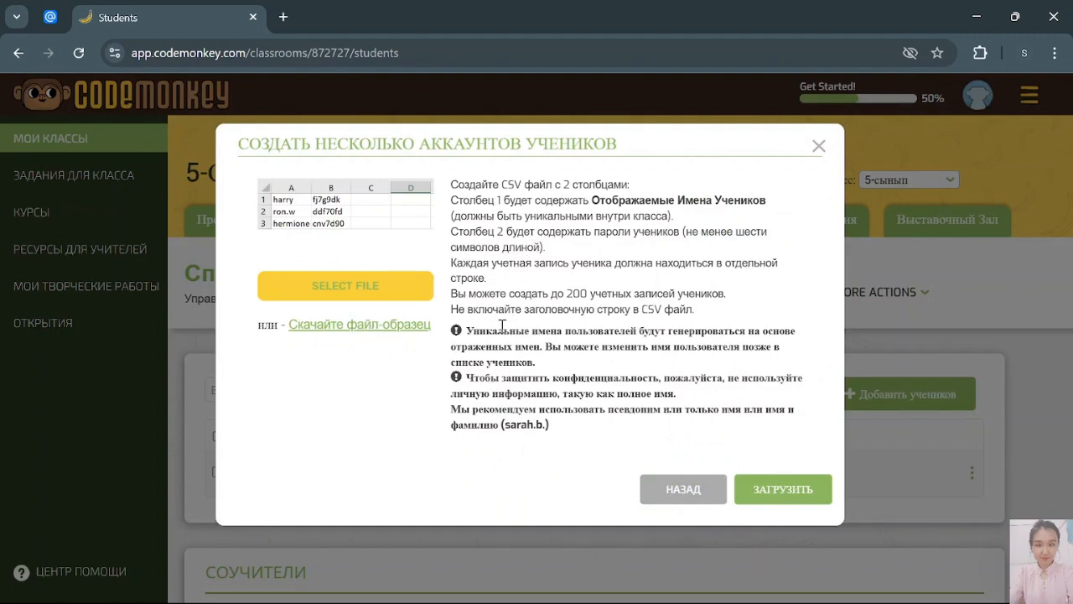
left_click(387, 327)
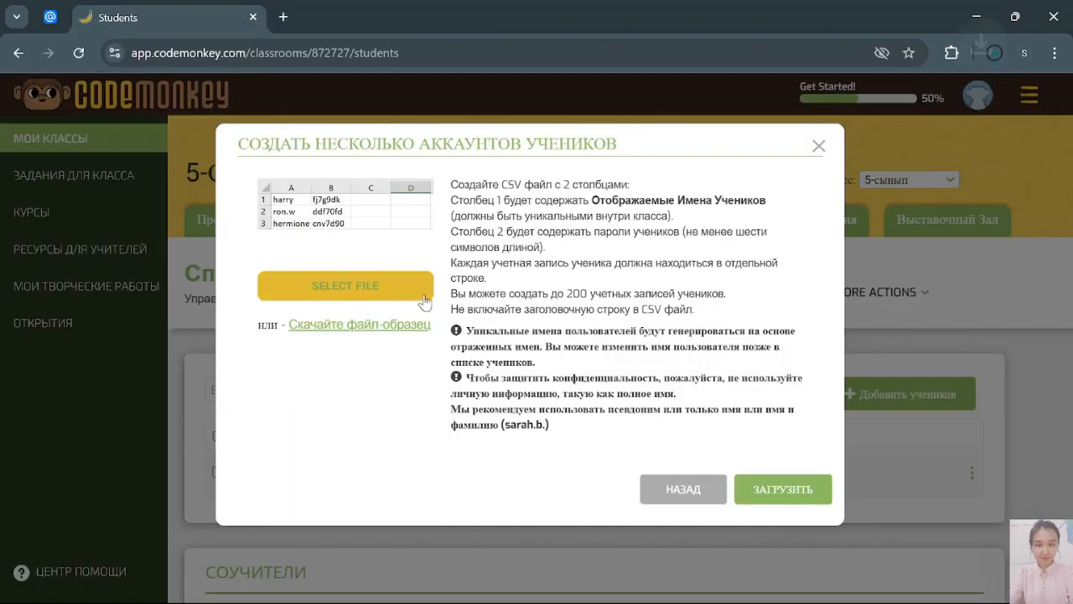
Step: Open SampleClassUpload (2).csv in Excel, widen column A, and delete sample rows A1:A3
left_click(838, 90)
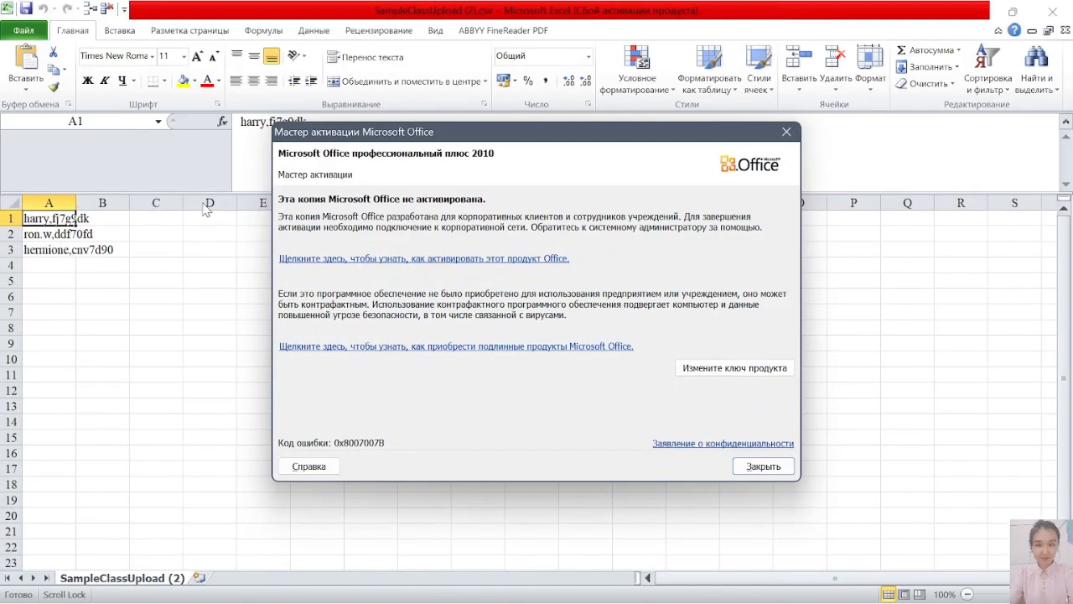
left_click(787, 132)
left_click_drag(76, 209, 109, 218)
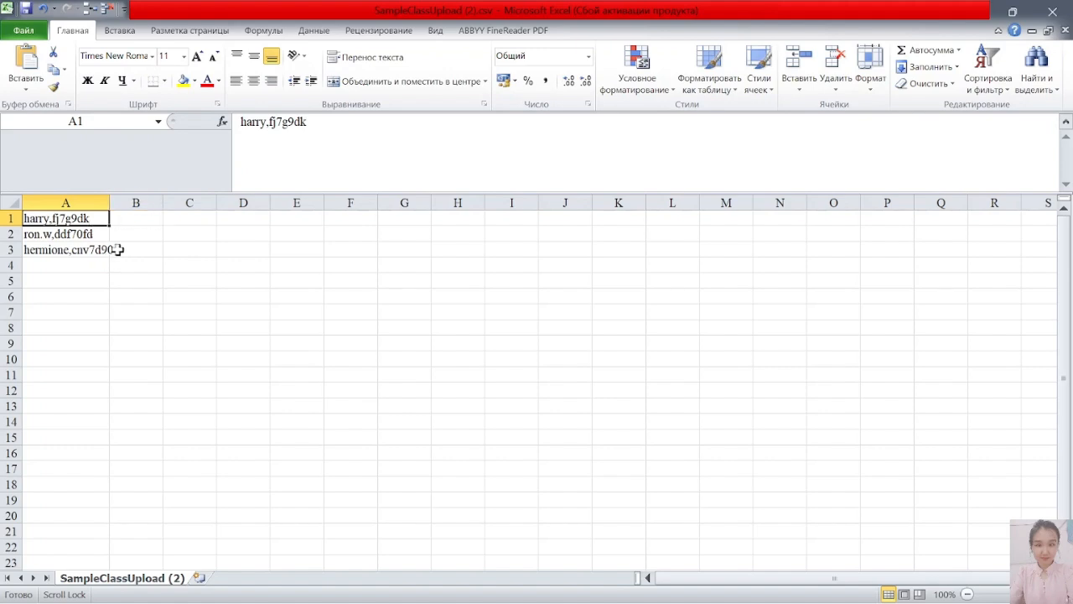
left_click_drag(84, 219, 88, 249)
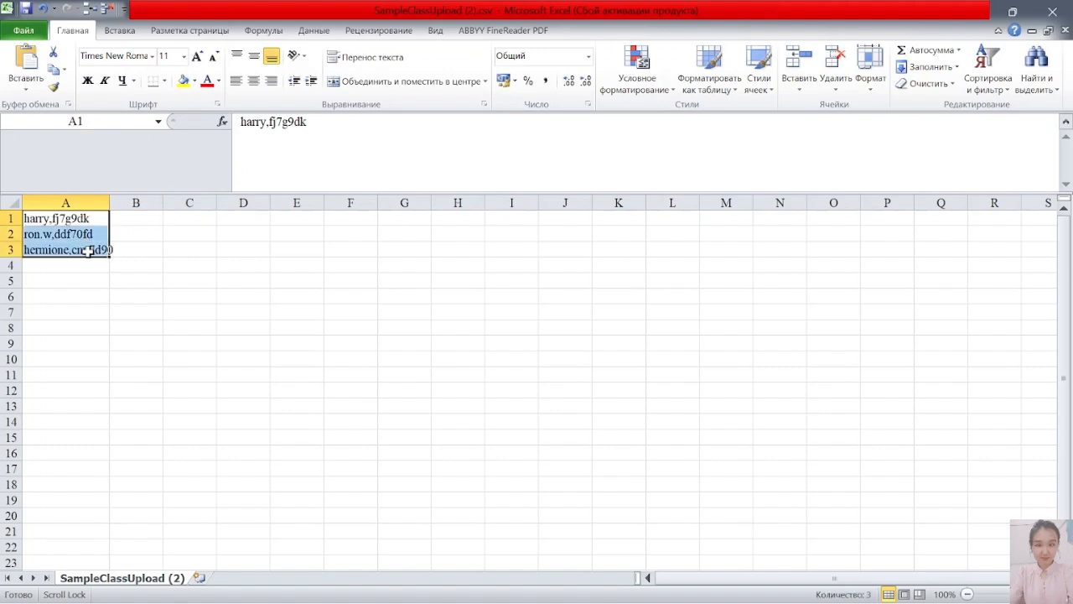
key("Delete")
left_click(65, 217)
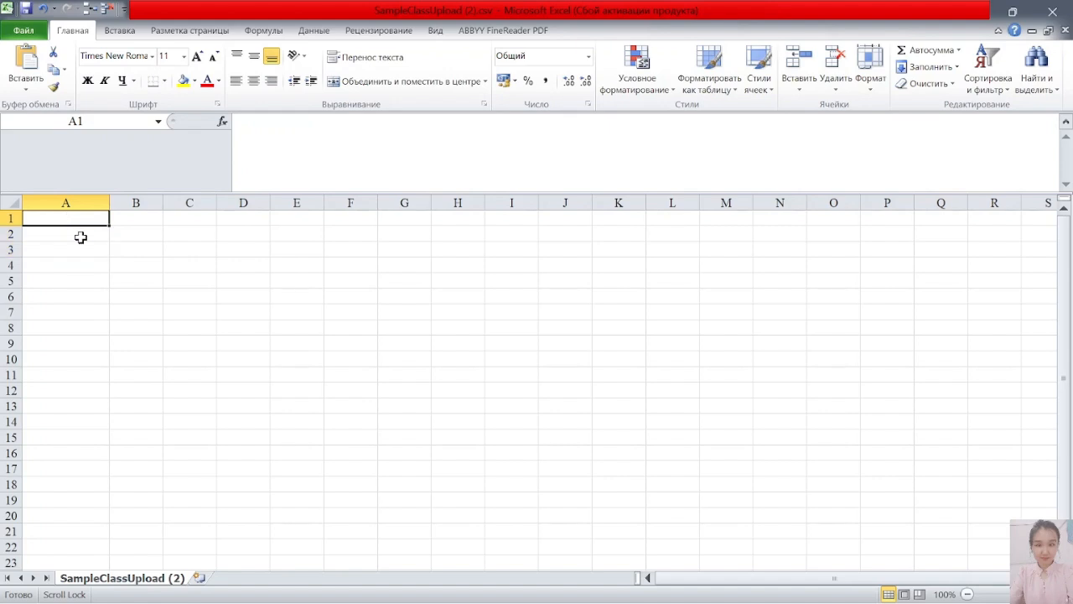
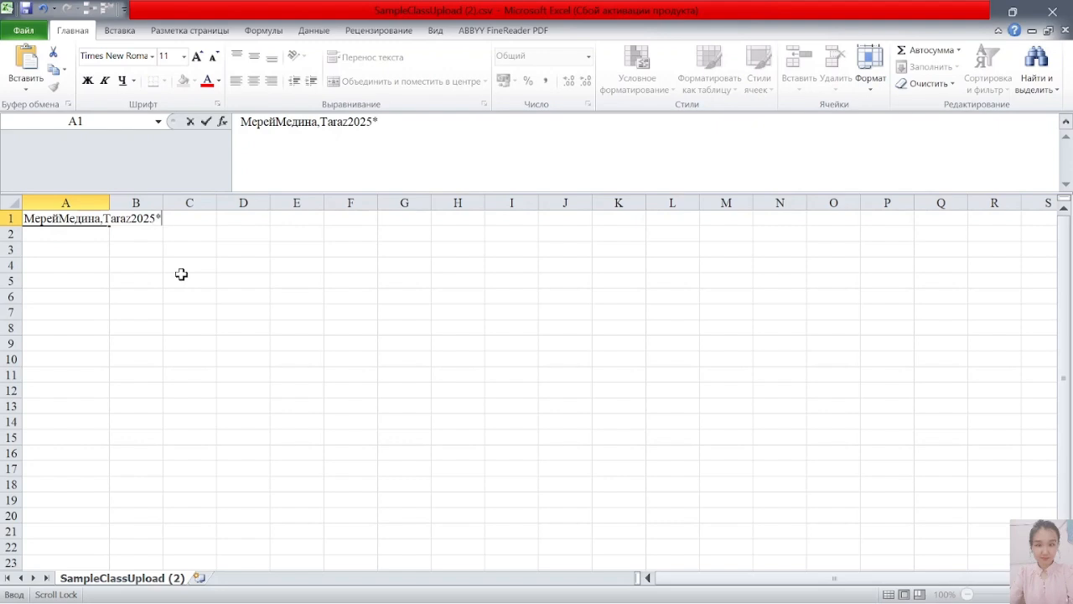
Step: Save and overwrite SampleClassUpload (2).csv in CSV format, closing Excel
left_click(26, 10)
left_click(451, 371)
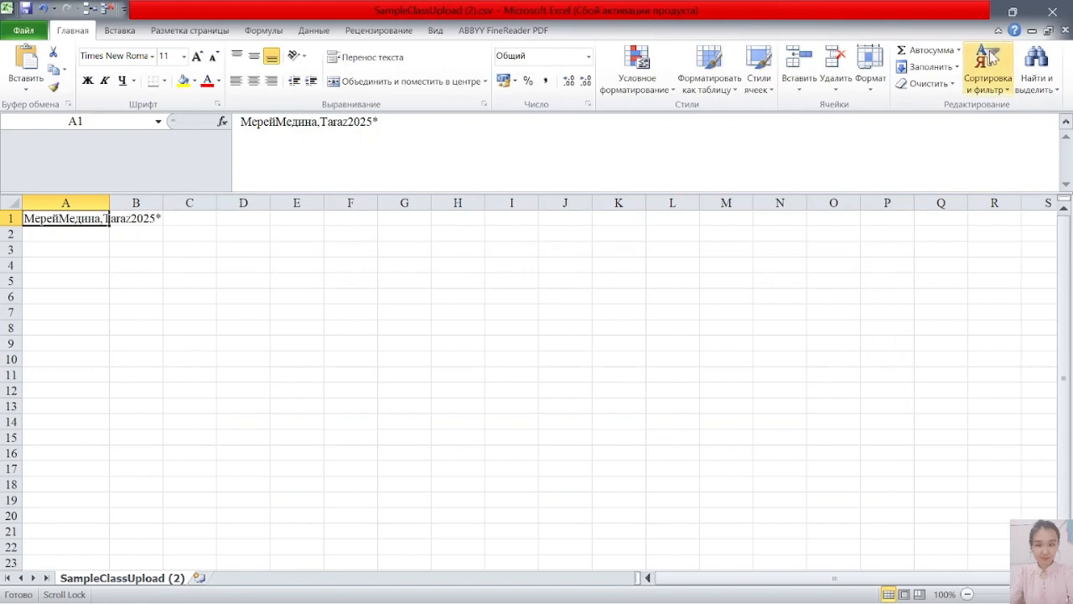
left_click(1052, 12)
left_click(475, 327)
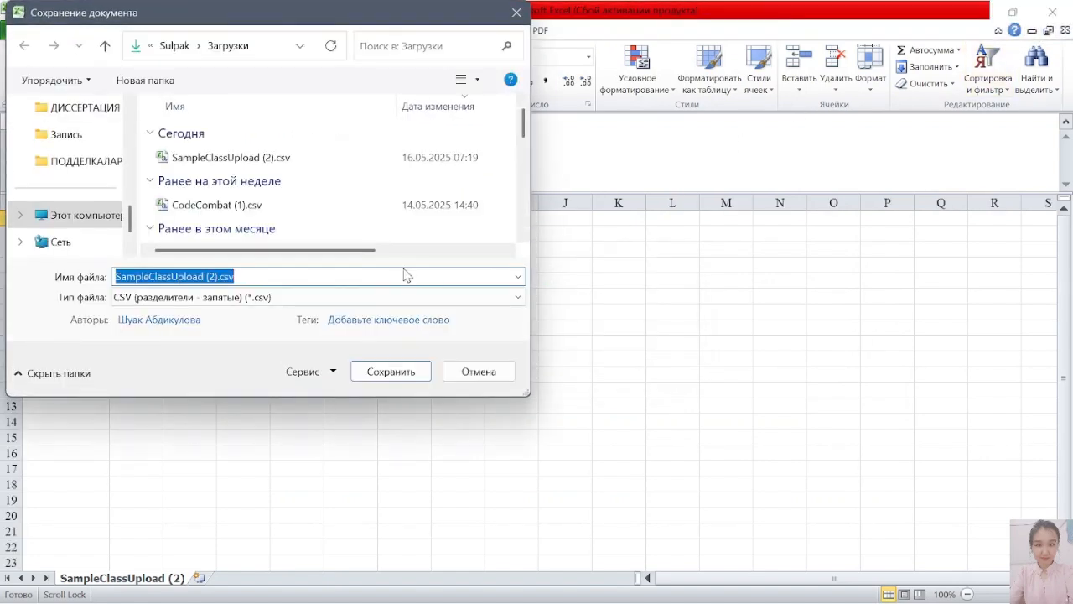
left_click(374, 374)
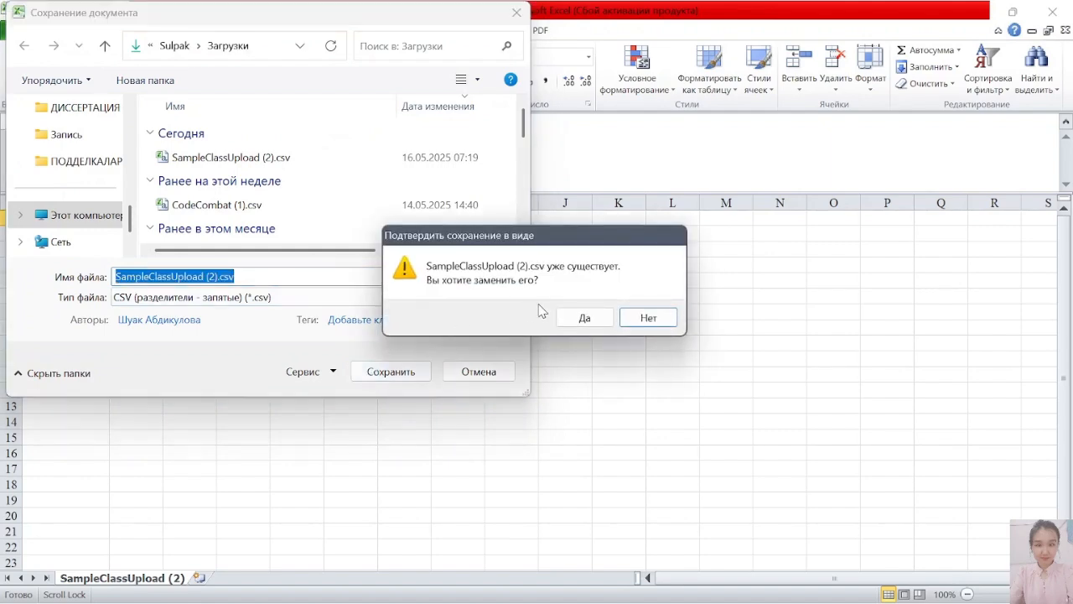
left_click(583, 347)
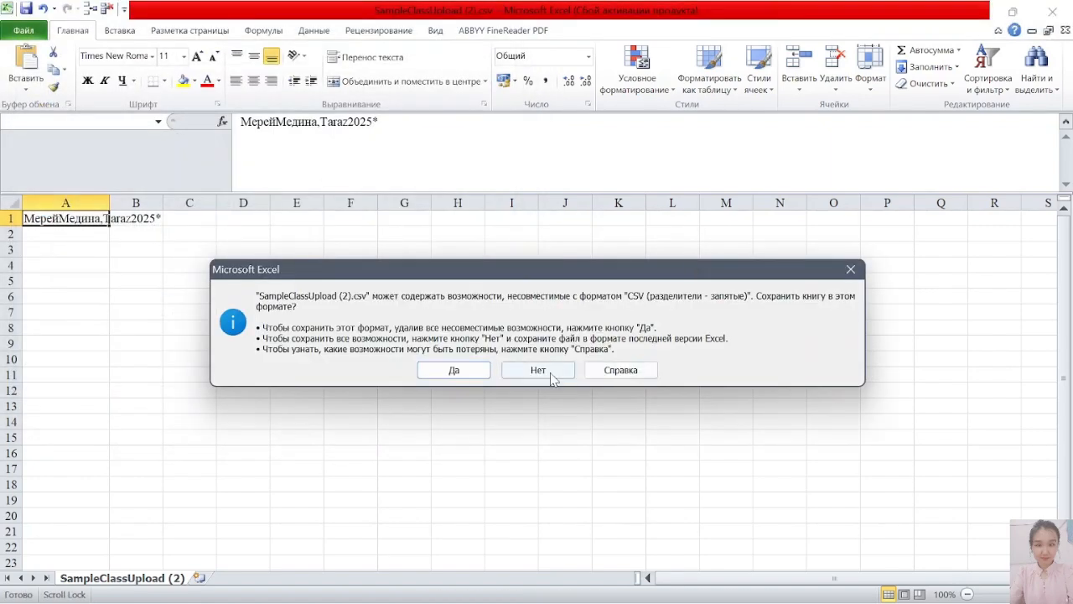
left_click(454, 370)
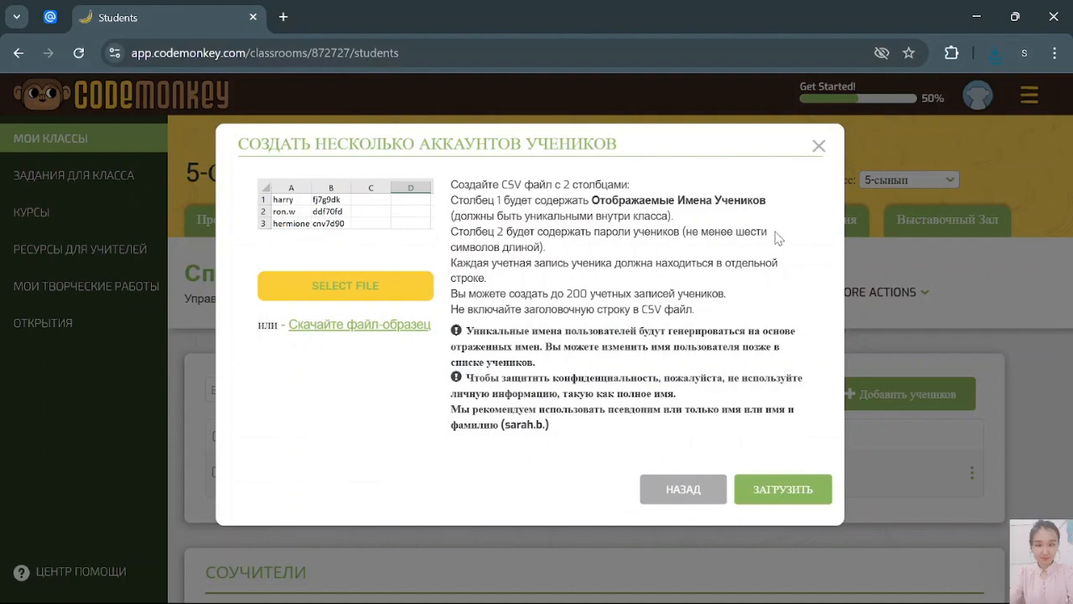
Step: Upload SampleClassUpload (2).csv to the bulk form and dismiss the resulting error
left_click(430, 286)
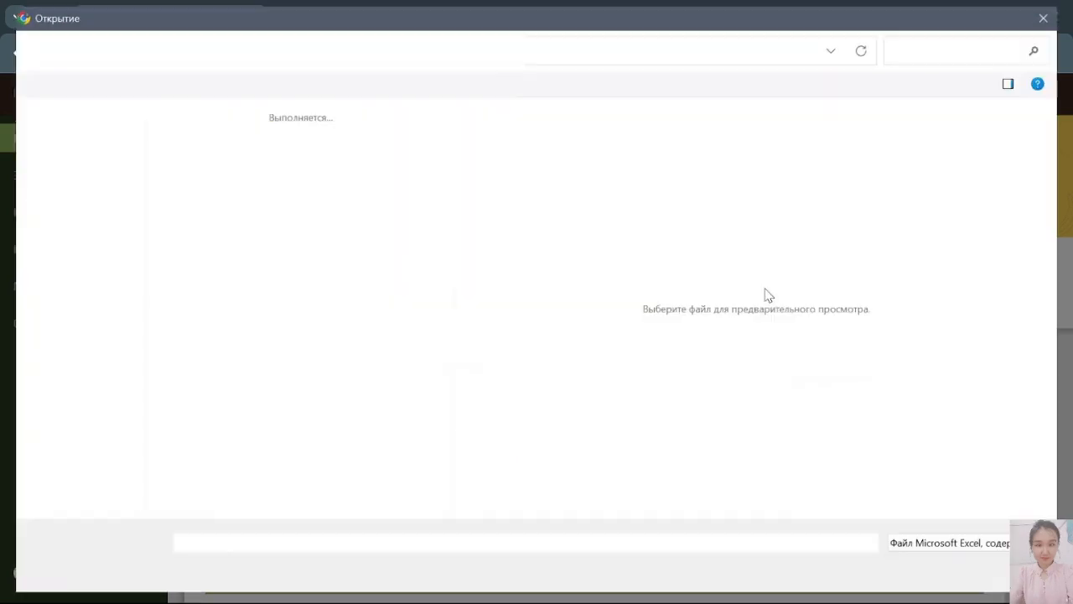
double_click(165, 183)
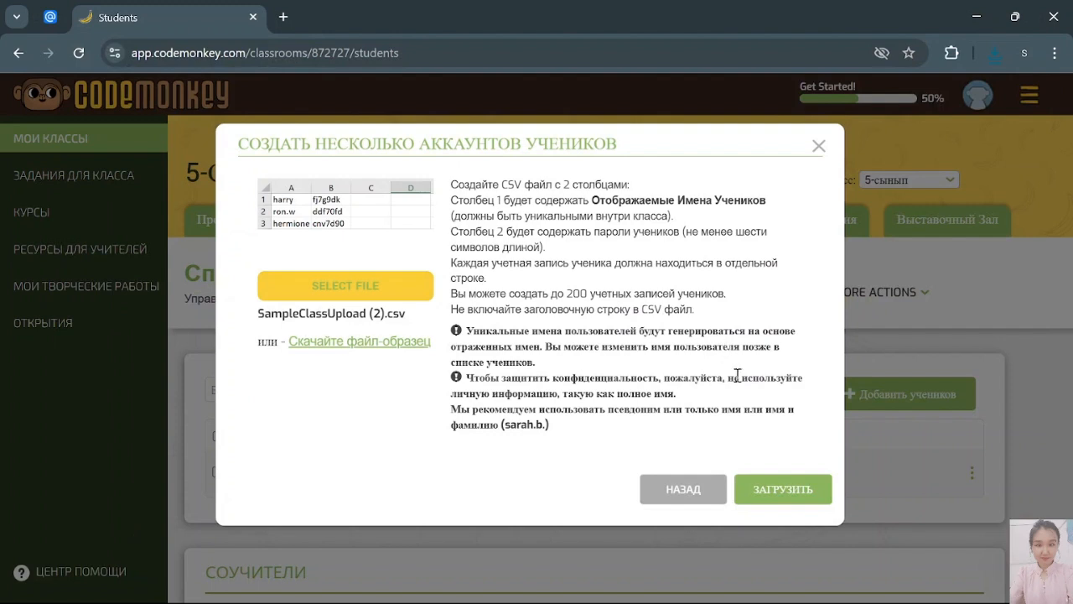
left_click(777, 494)
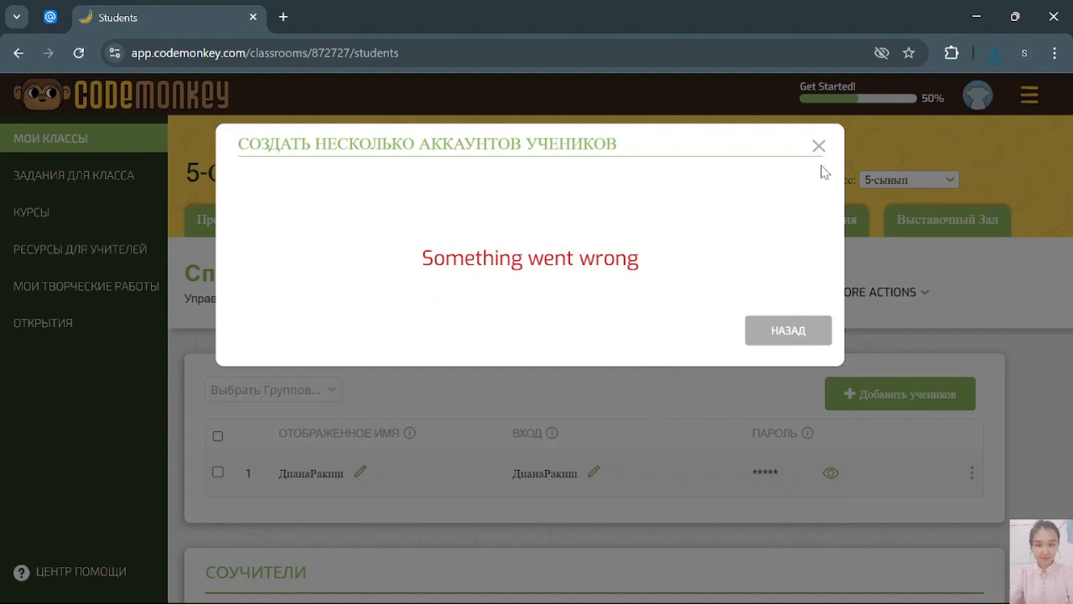
left_click(796, 336)
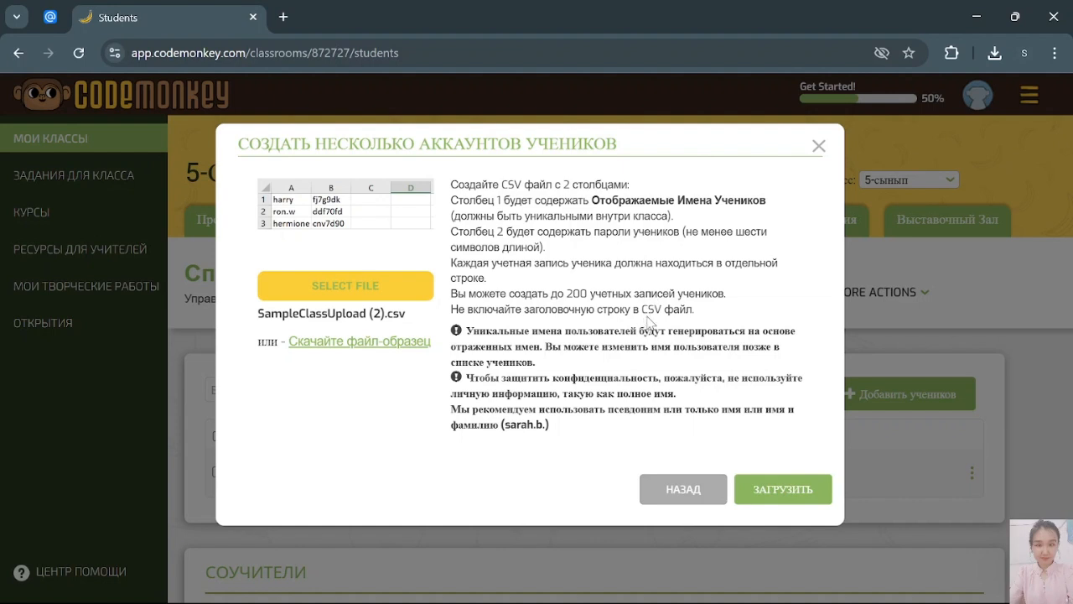
Step: Leave the upload form and reopen the CSV in Excel from Chrome's downloads
left_click(698, 492)
left_click(994, 52)
left_click(850, 114)
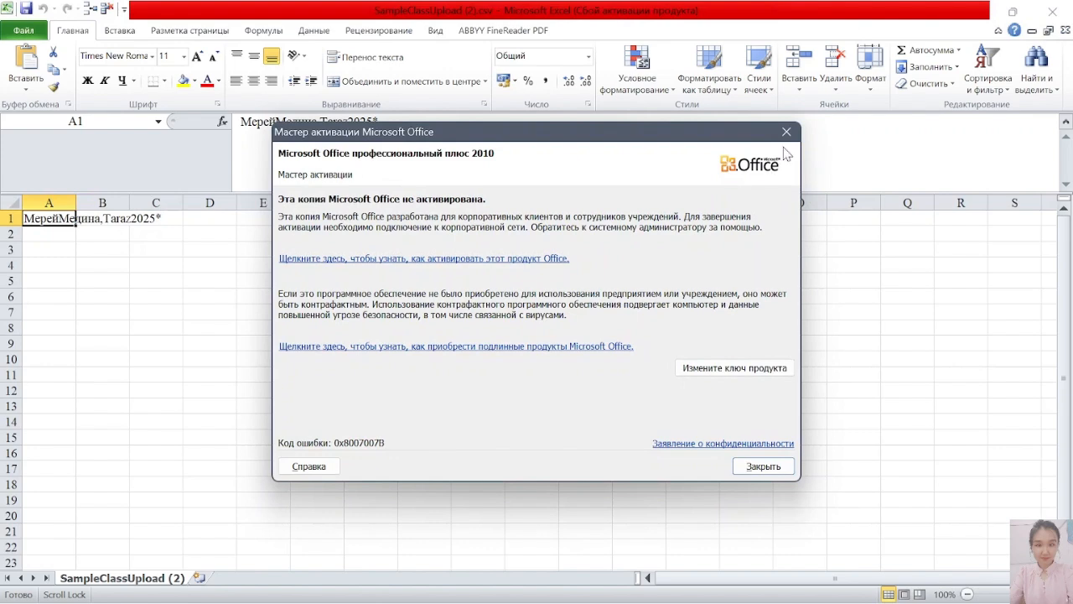
Step: Move the student's password from cell A1 into B1, leaving only the name in A1
left_click(797, 132)
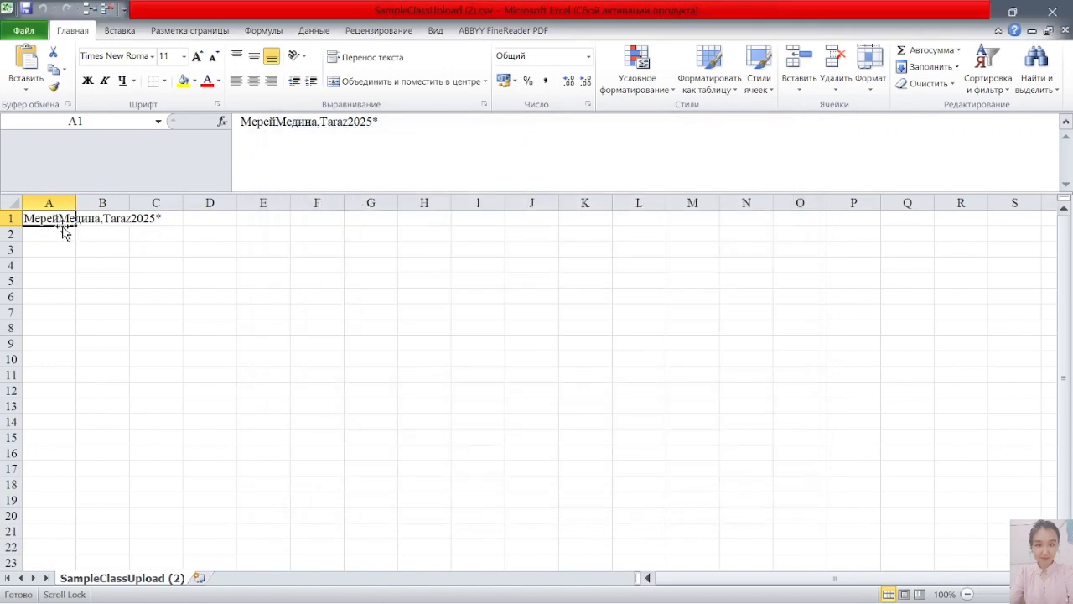
left_click(321, 120)
key("BackSpace")
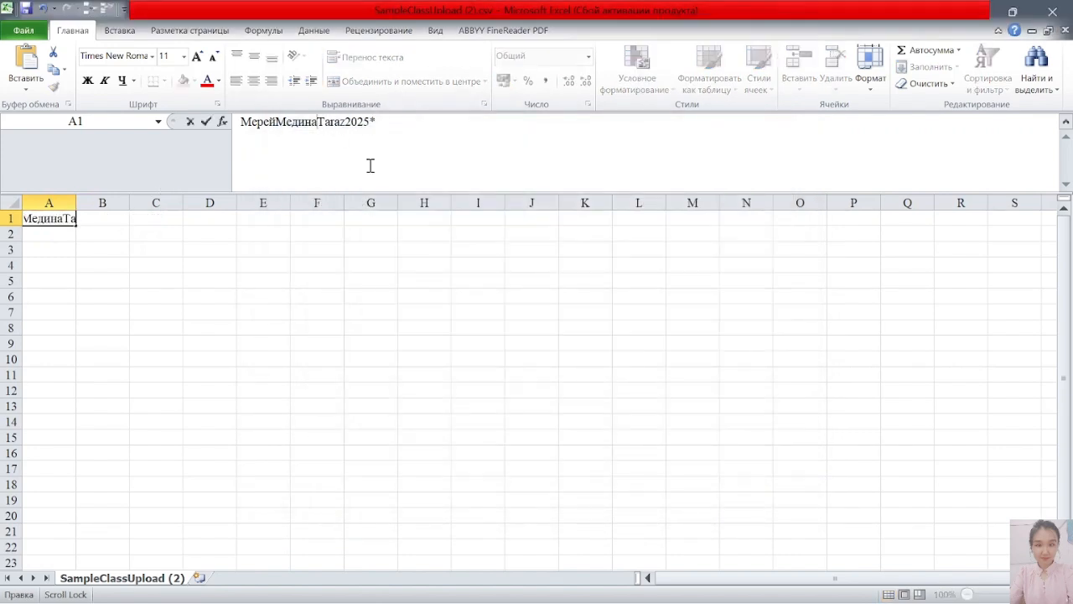
mouse_move(318, 124)
left_mouse_down()
mouse_move(336, 125)
mouse_move(319, 125)
left_mouse_up()
key("ctrl+c")
key("BackSpace")
left_click(127, 215)
key("ctrl+v")
left_click(196, 299)
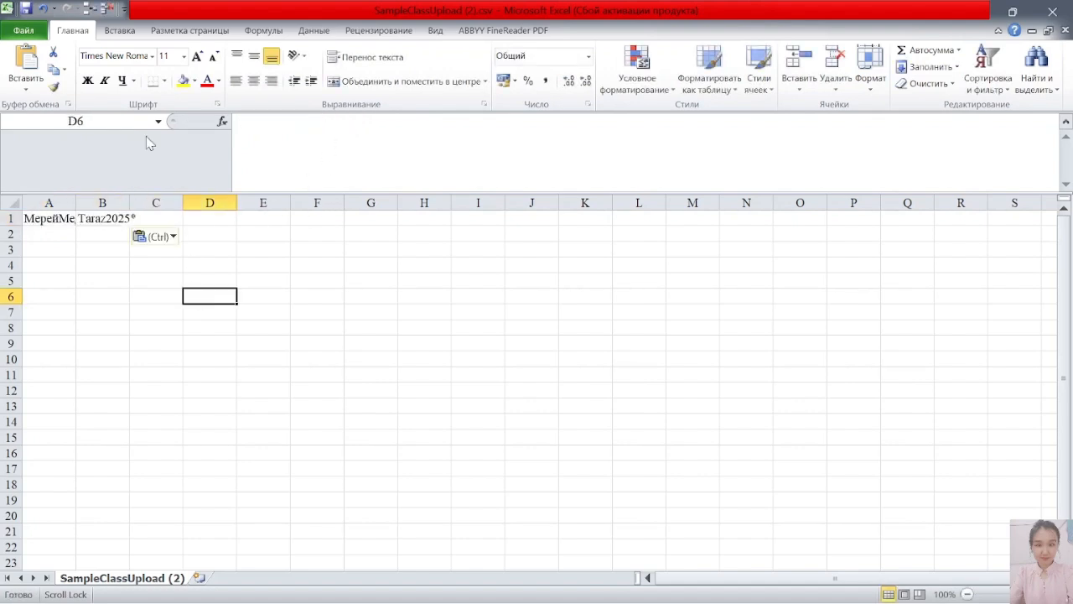
Step: Save the sheet in CSV format, close Excel and overwrite the existing CSV file
left_click(26, 8)
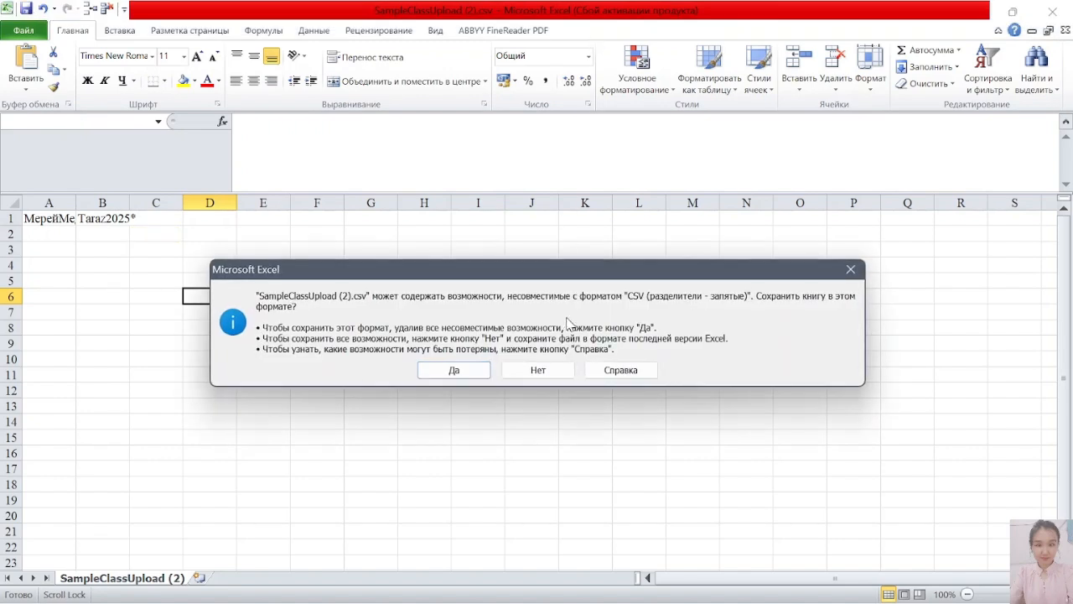
left_click(453, 370)
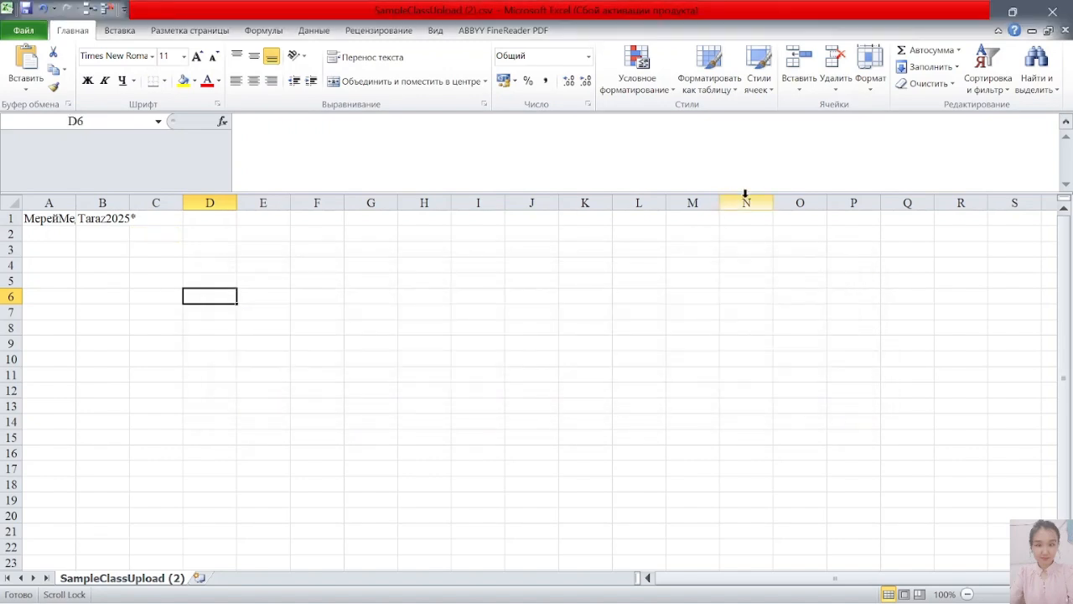
left_click(1052, 12)
left_click(457, 329)
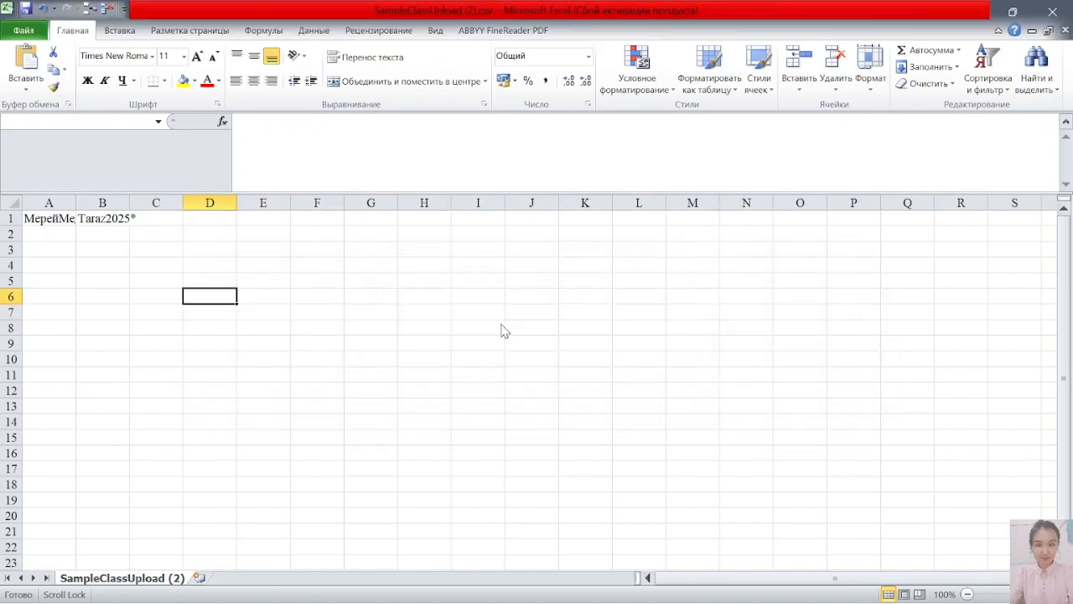
left_click(369, 376)
left_click(582, 318)
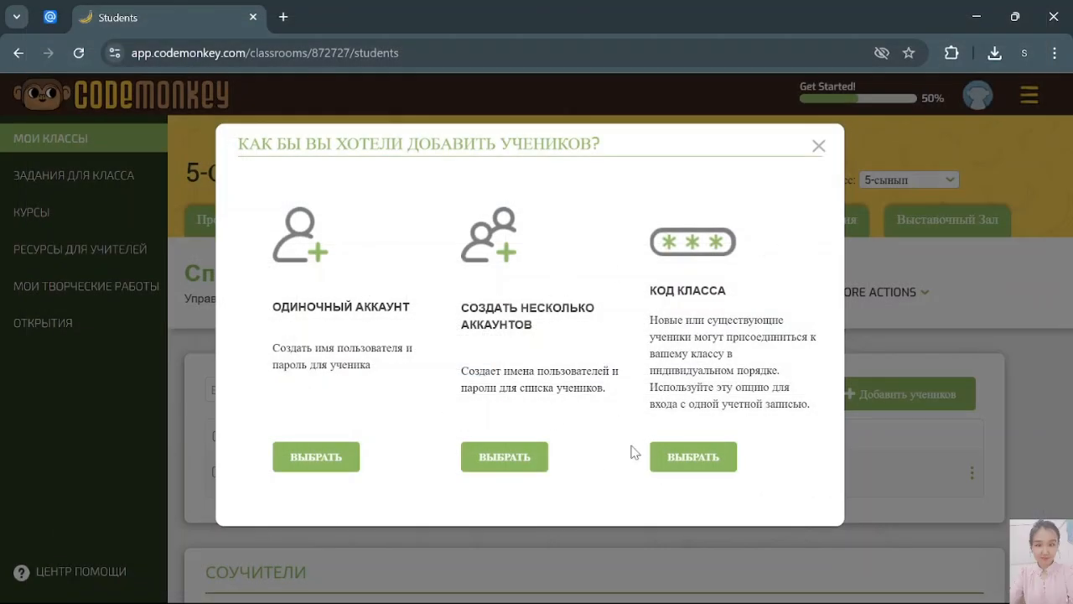
Step: Bulk-upload SampleClassUpload (2).csv to create multiple student accounts
left_click(506, 457)
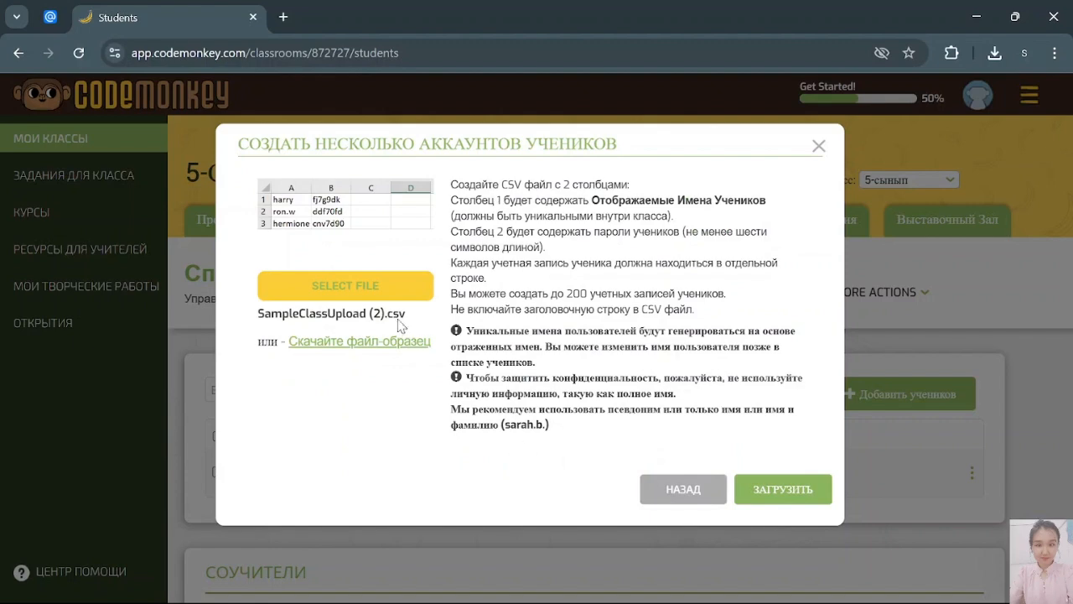
left_click(379, 286)
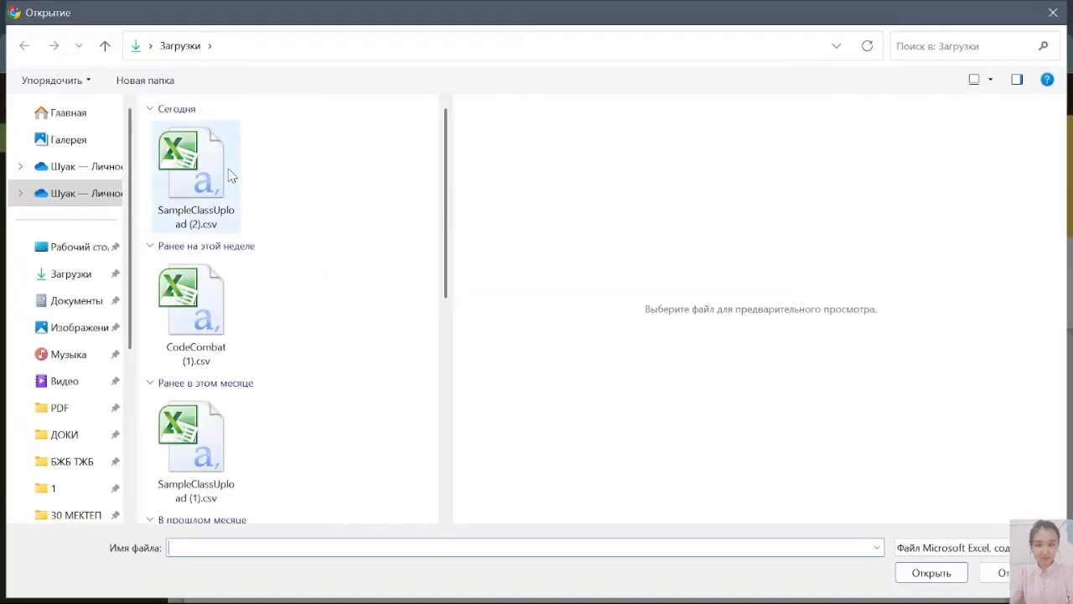
double_click(232, 179)
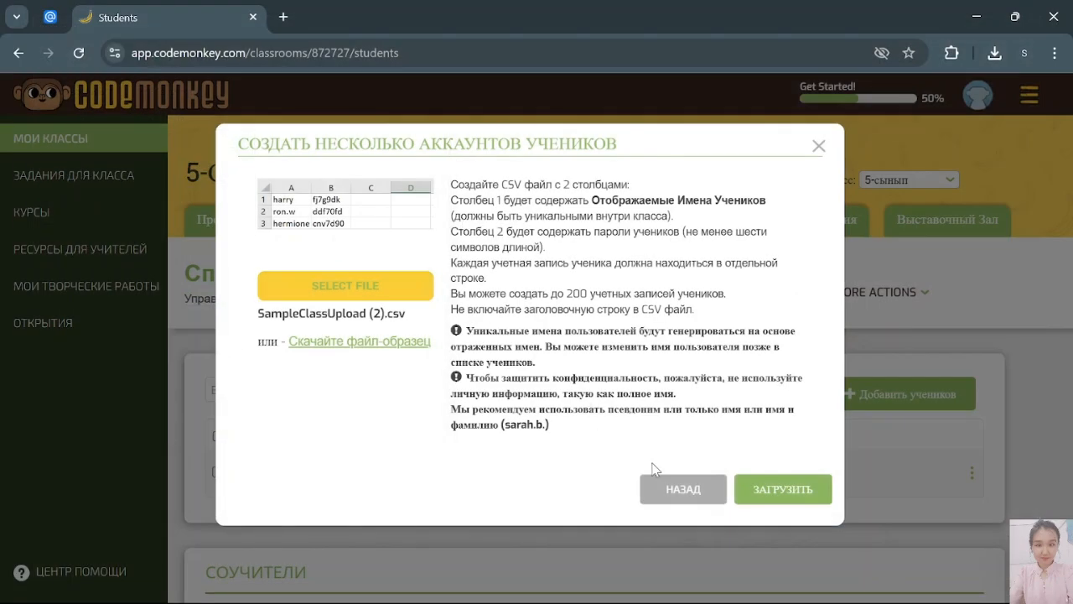
left_click(801, 493)
Step: Go back from the upload error to the form and close the bulk account creation window
left_click(788, 330)
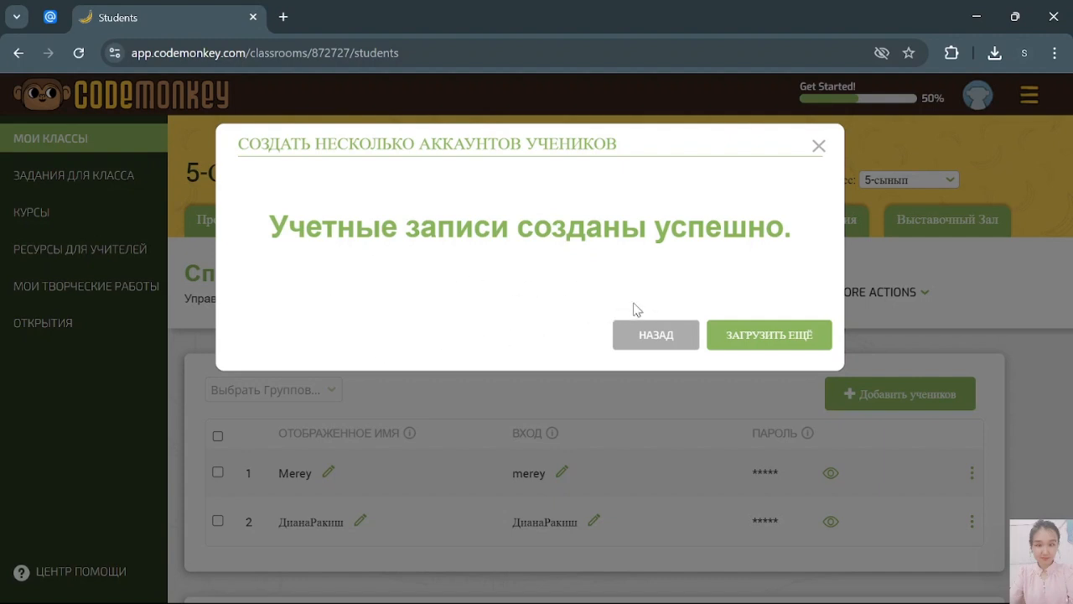
left_click(738, 335)
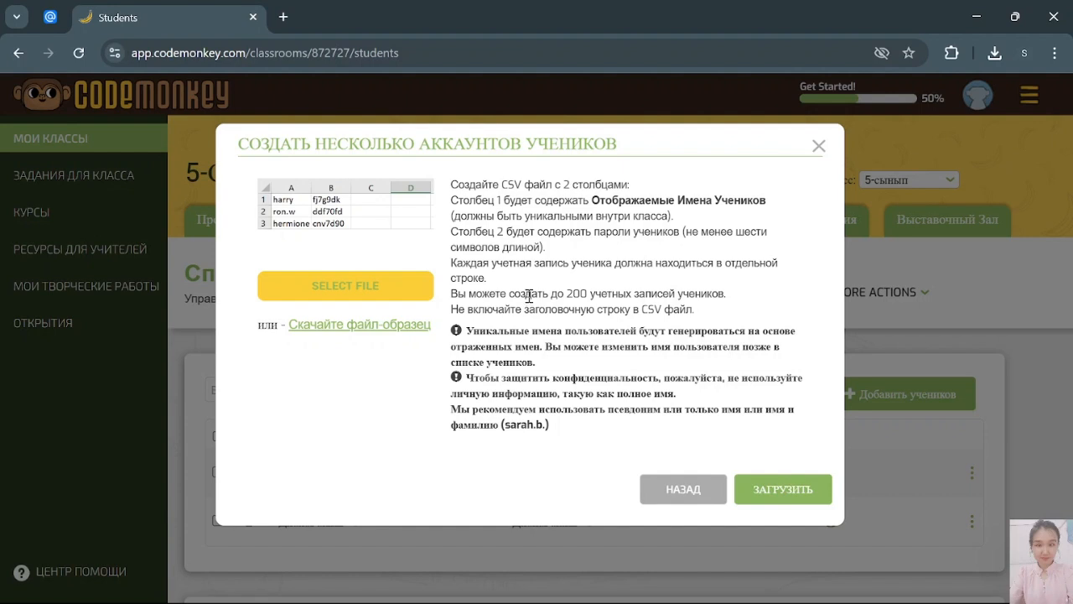
left_click(819, 145)
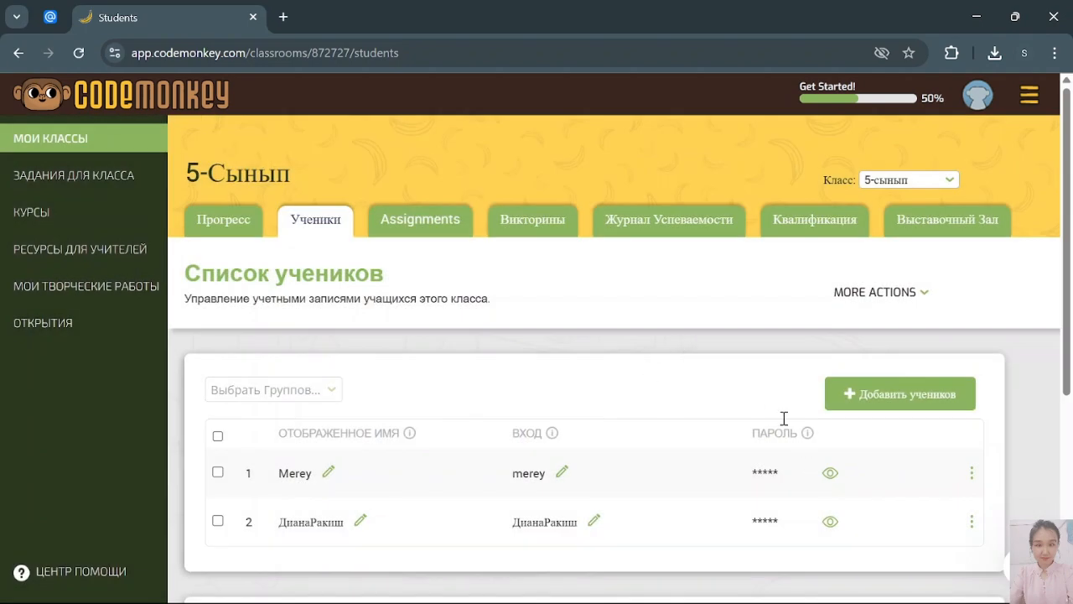
left_click(891, 392)
left_click(675, 452)
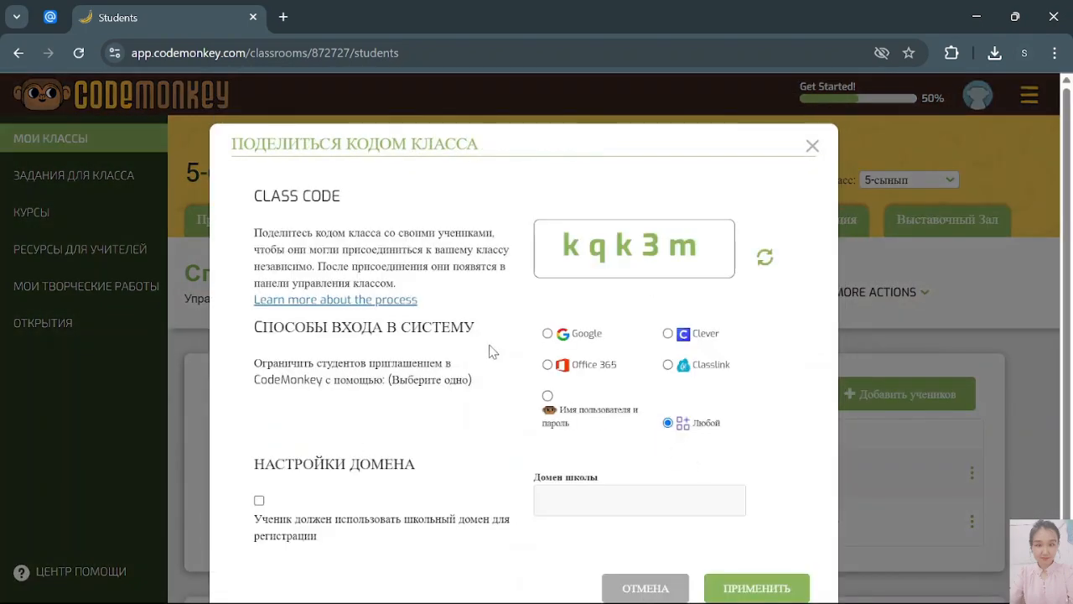
scroll(465, 433, "down", 1)
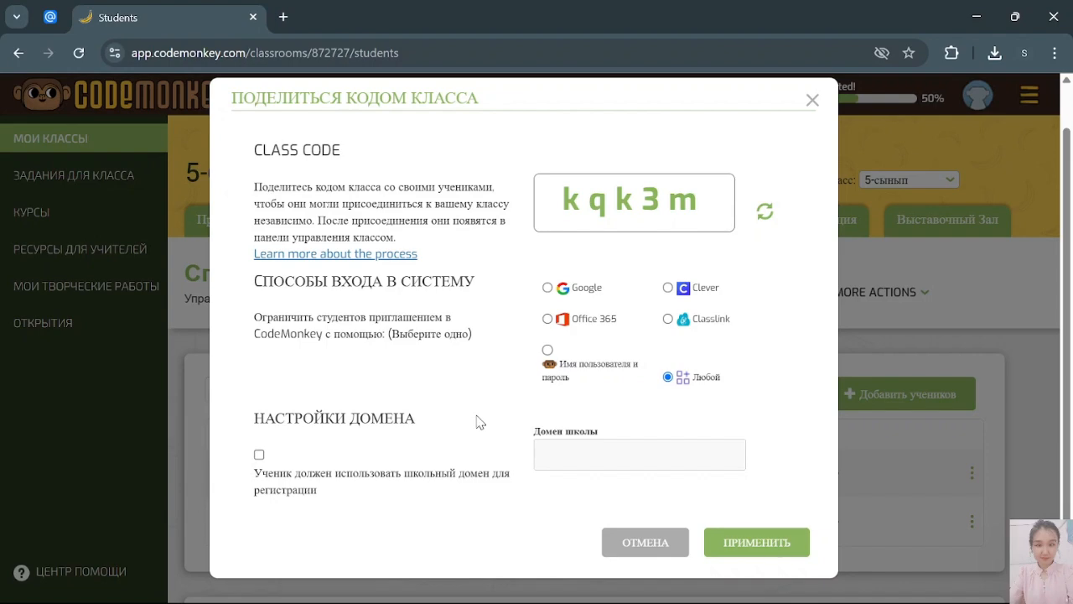
scroll(503, 428, "up", 1)
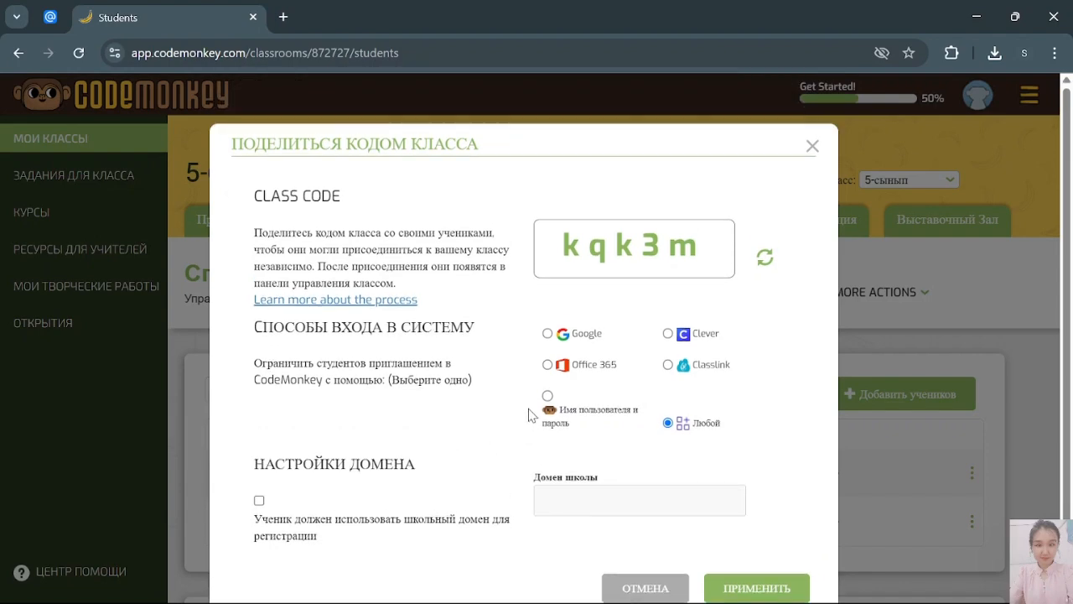
left_click(811, 148)
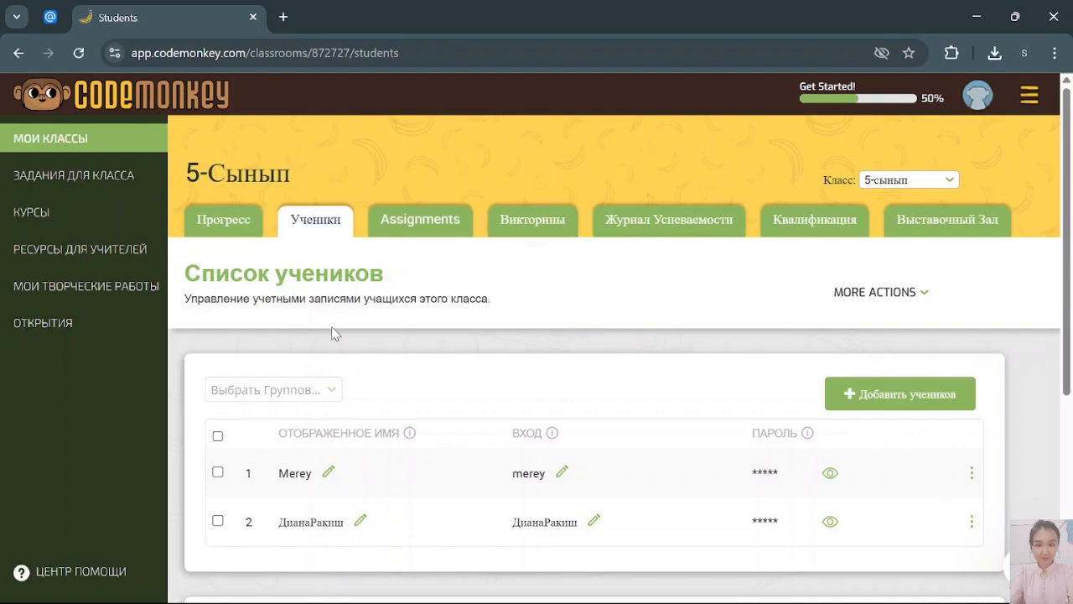
scroll(537, 321, "down", 2)
scroll(512, 328, "up", 2)
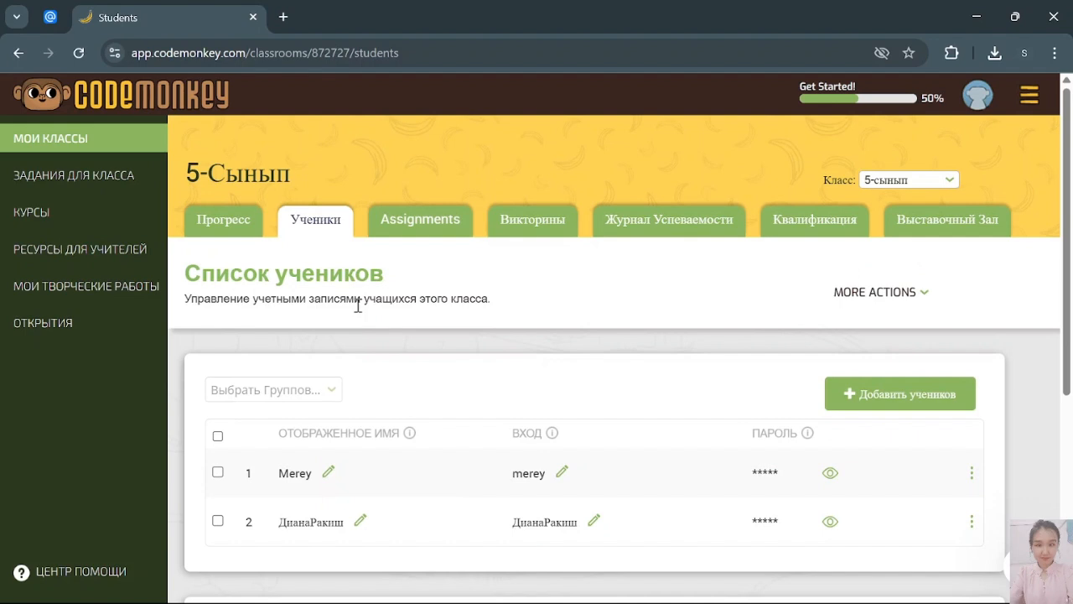